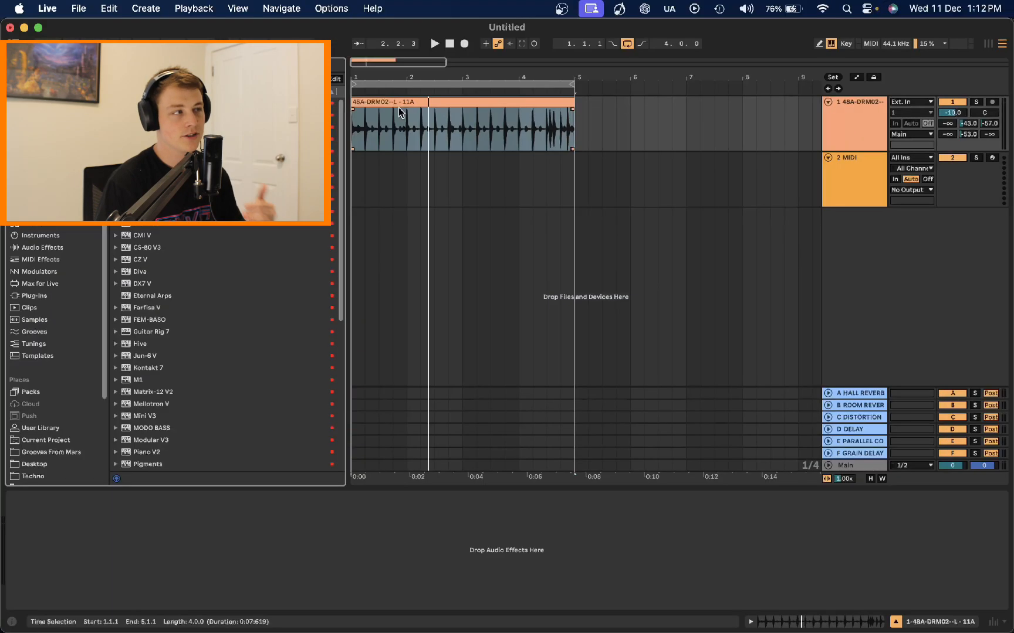
Step: Play the drum loop, then load Kontakt 7 onto the MIDI track and open the Session Guitarist – Electric Mint instrument
key(space)
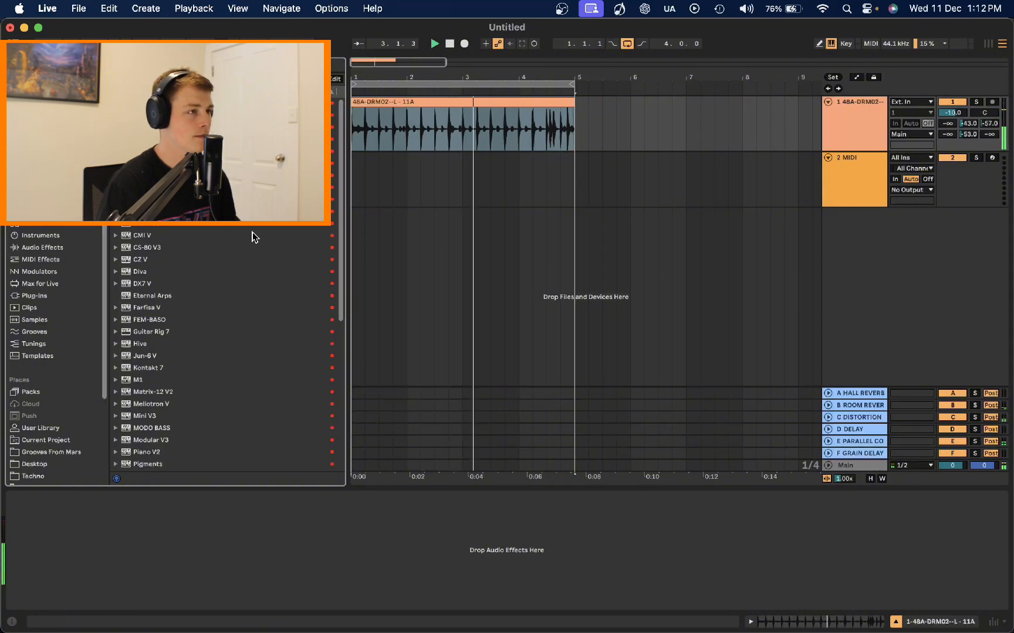
key(space)
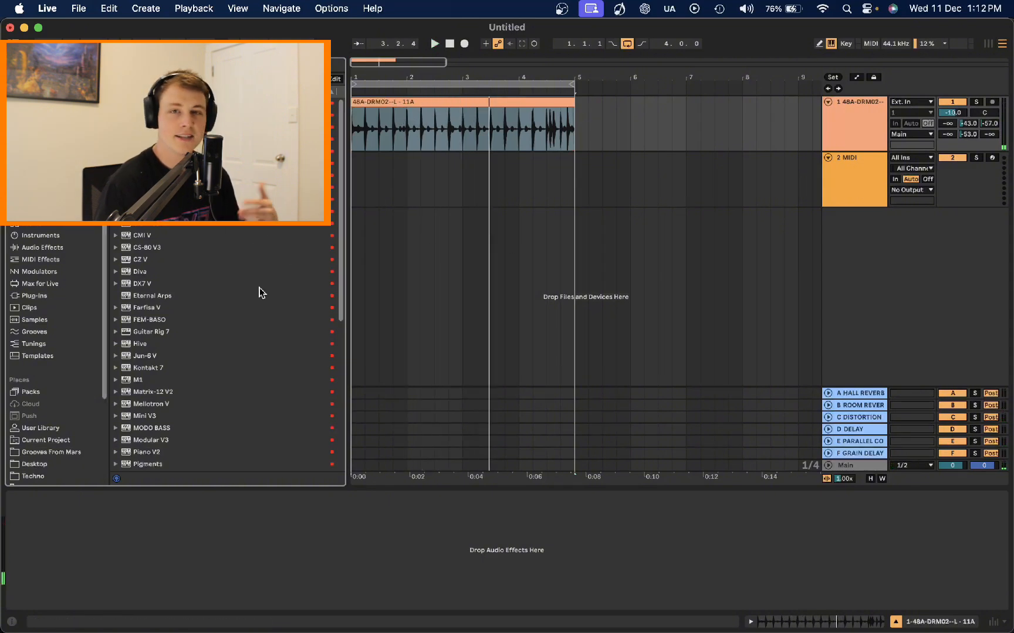
drag(147, 369, 854, 194)
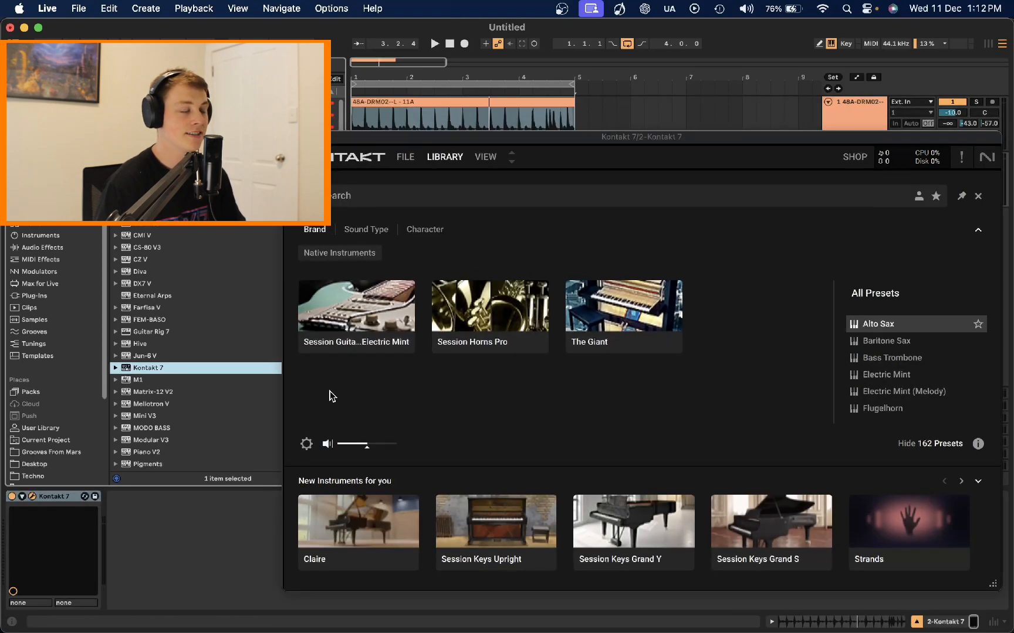
click(402, 294)
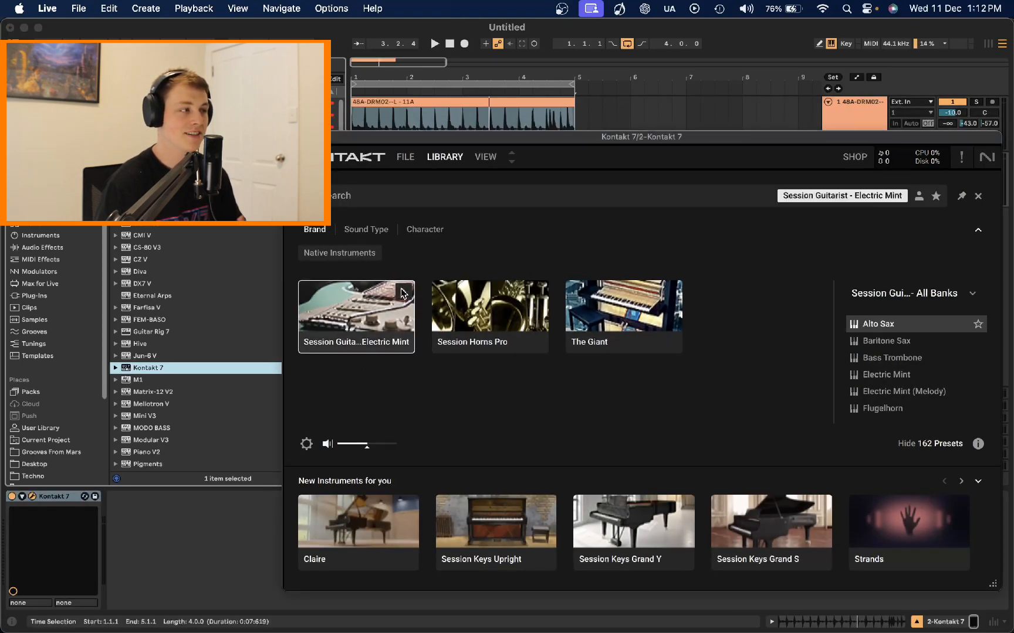
double_click(403, 293)
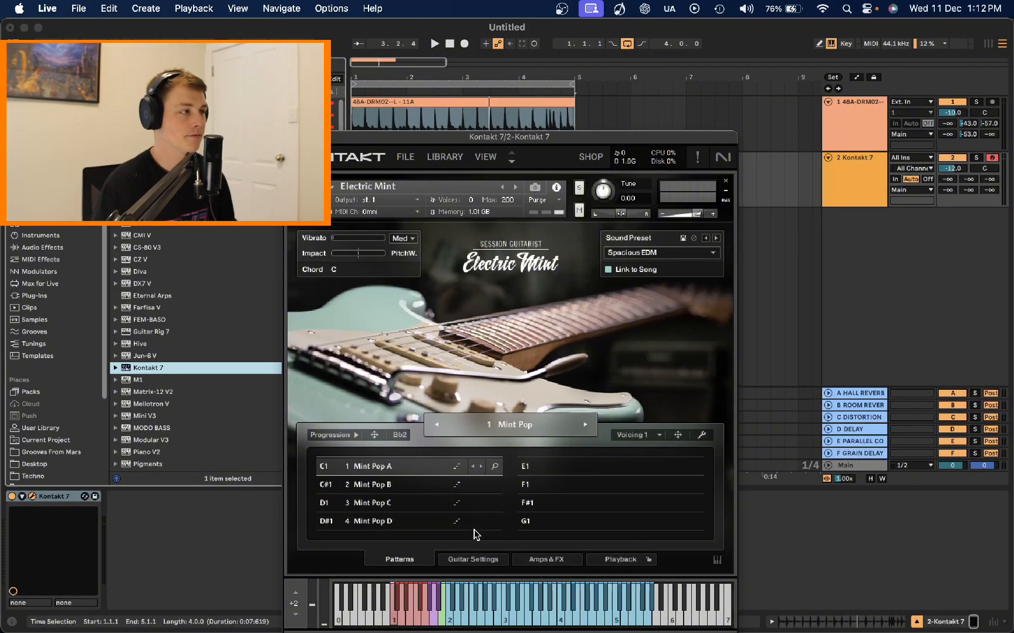
Step: Audition Disco songs in the Song Browser and load 35 Chicken Funk, 105 BPM
click(509, 426)
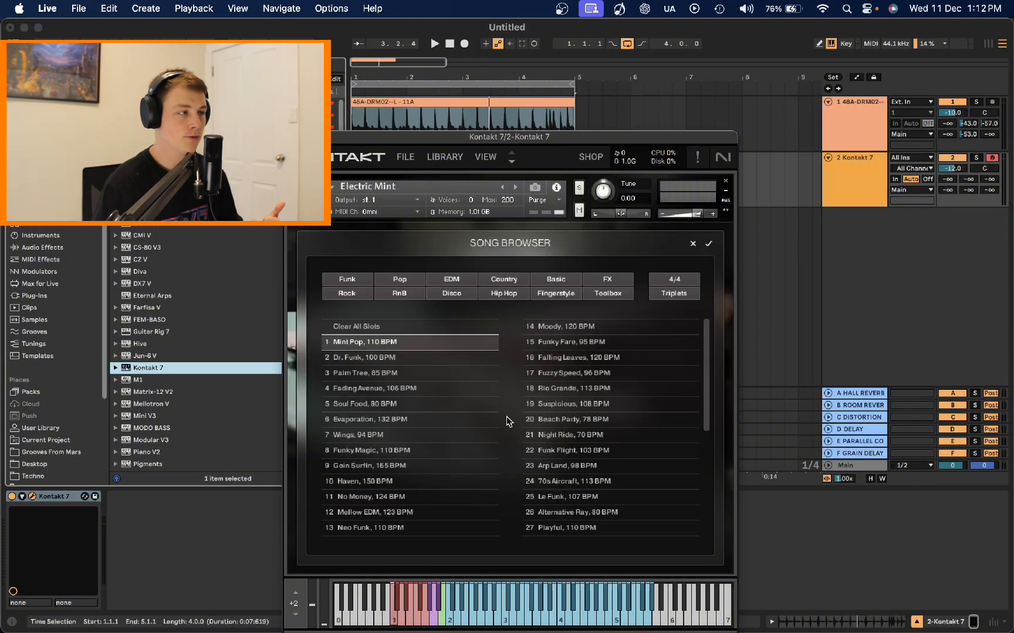
click(444, 296)
click(401, 344)
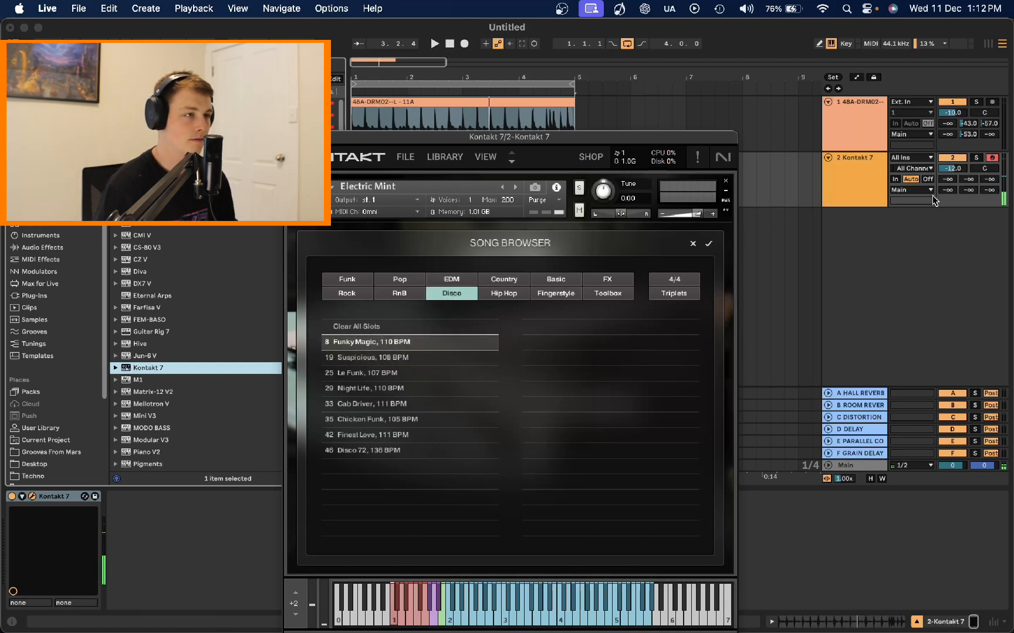
click(399, 358)
click(403, 373)
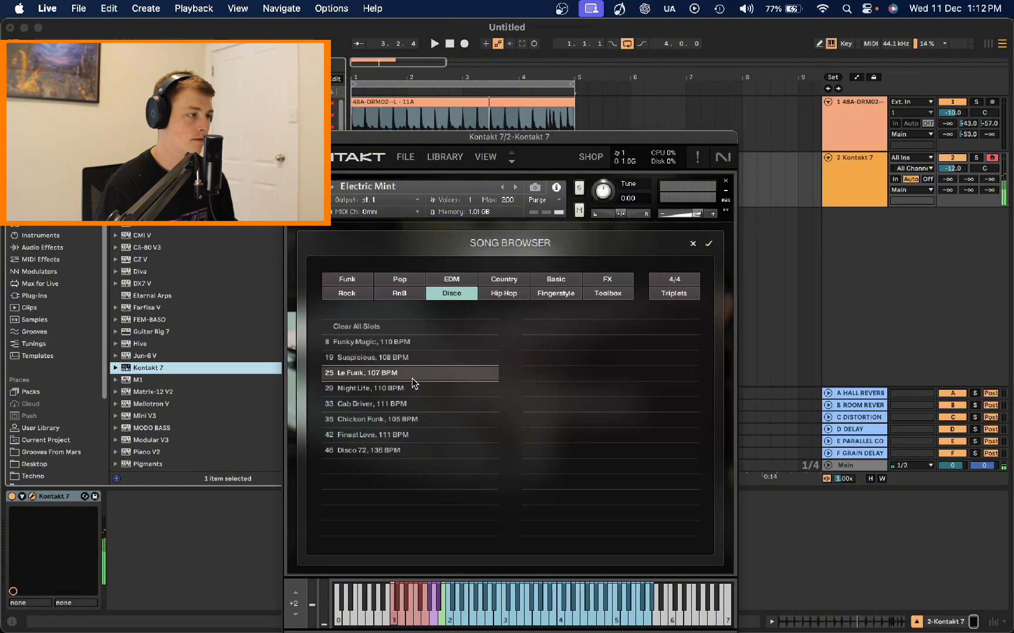
click(408, 387)
click(441, 403)
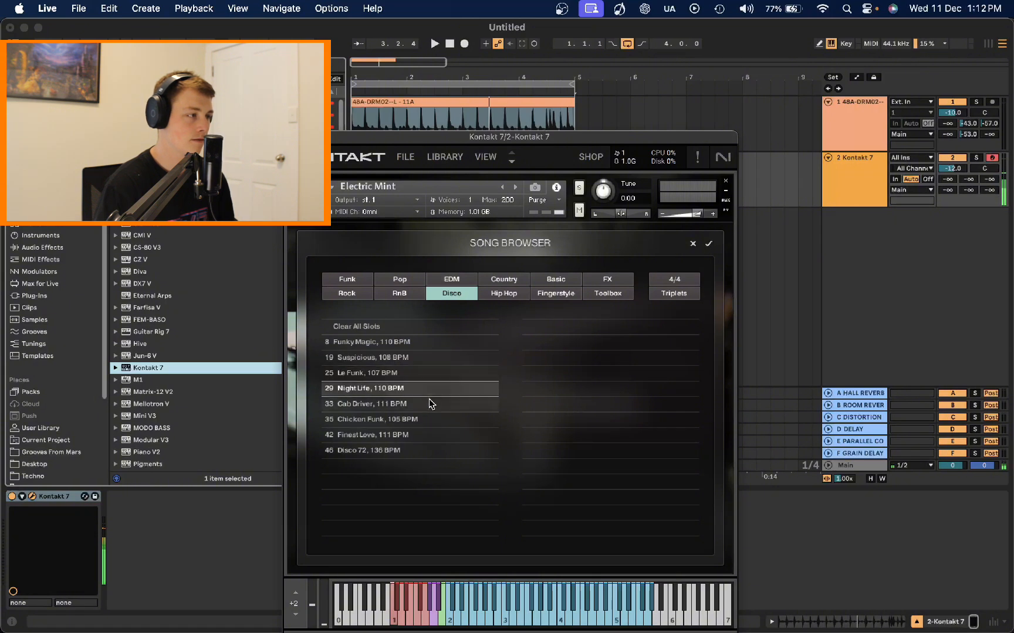
click(440, 418)
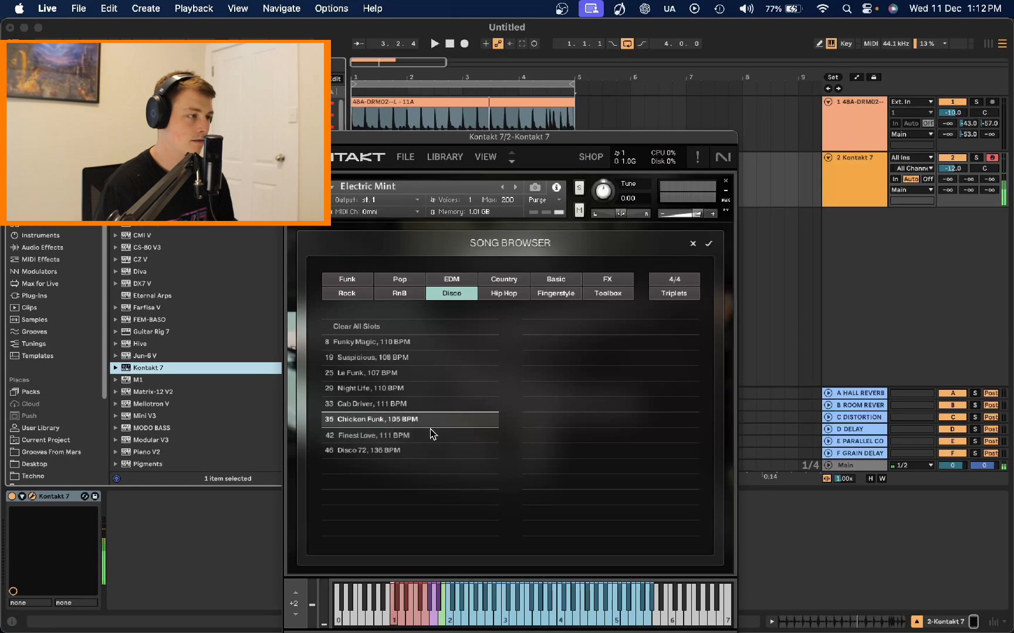
click(431, 433)
click(464, 420)
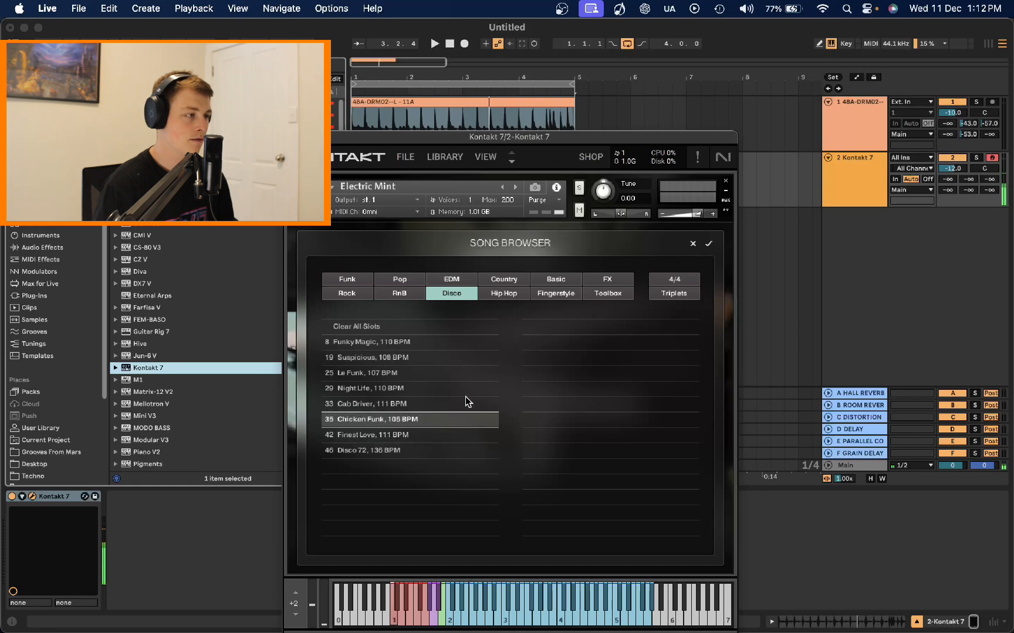
click(707, 245)
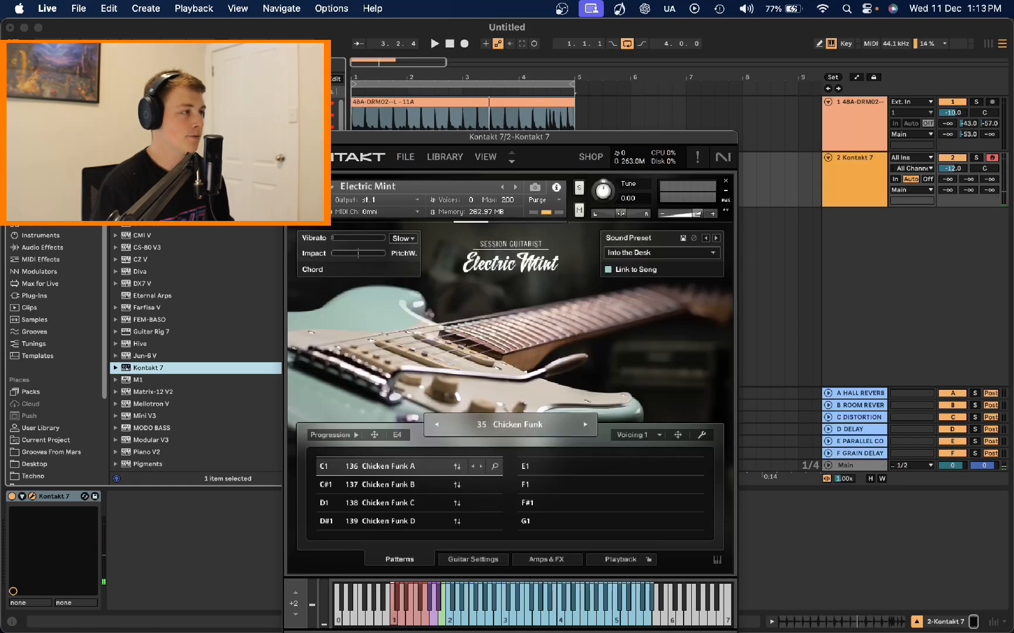
Step: Close the plugin window and insert a four-bar MIDI clip on the Kontakt track from bar 1 to bar 5
click(557, 126)
key(space)
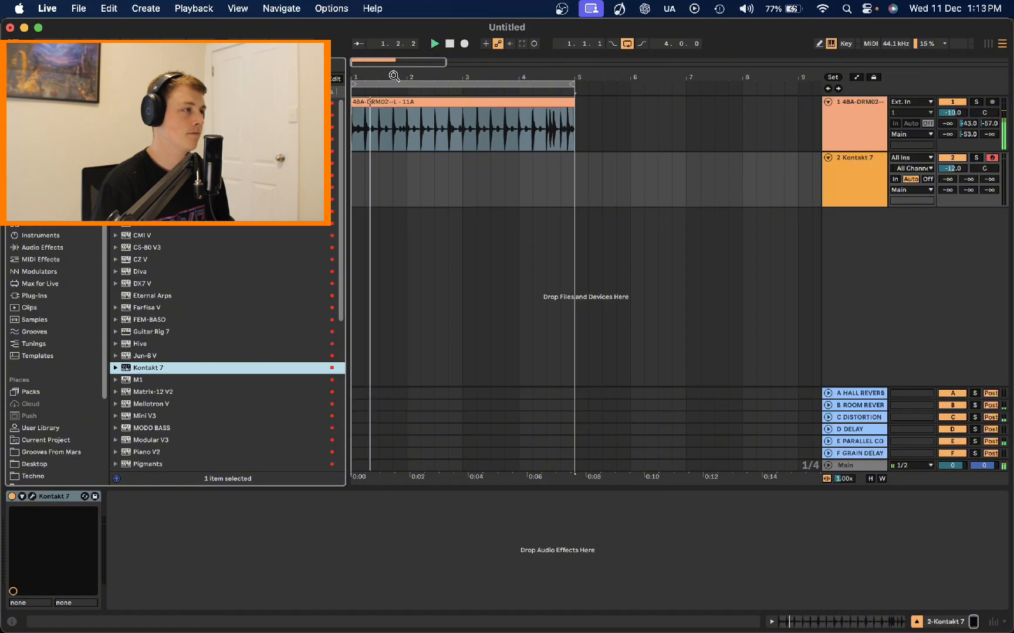
key(z)
key(space)
drag(663, 179, 350, 182)
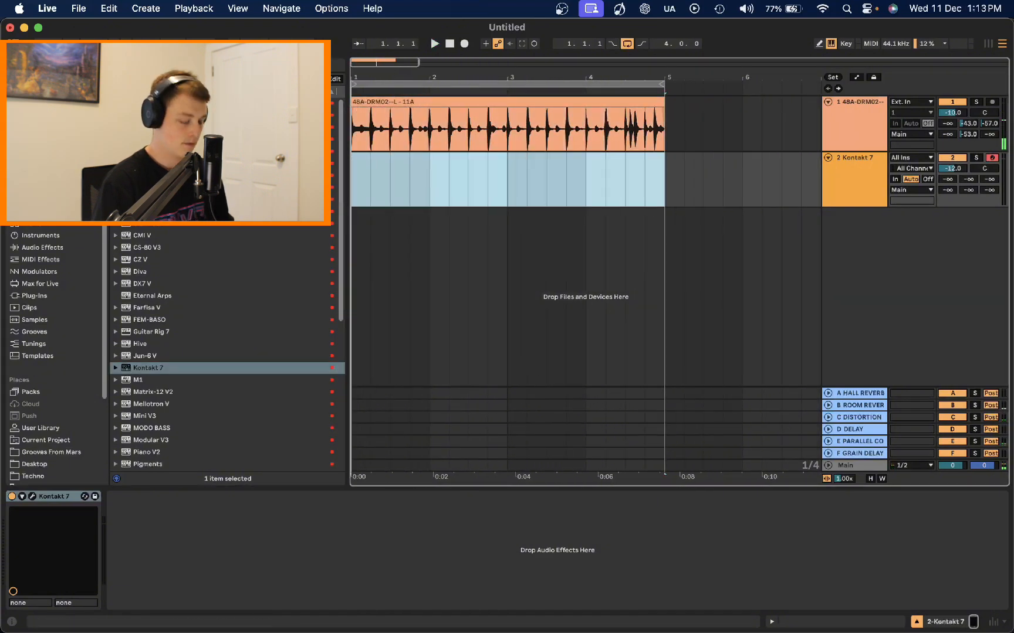
key(super+shift+m)
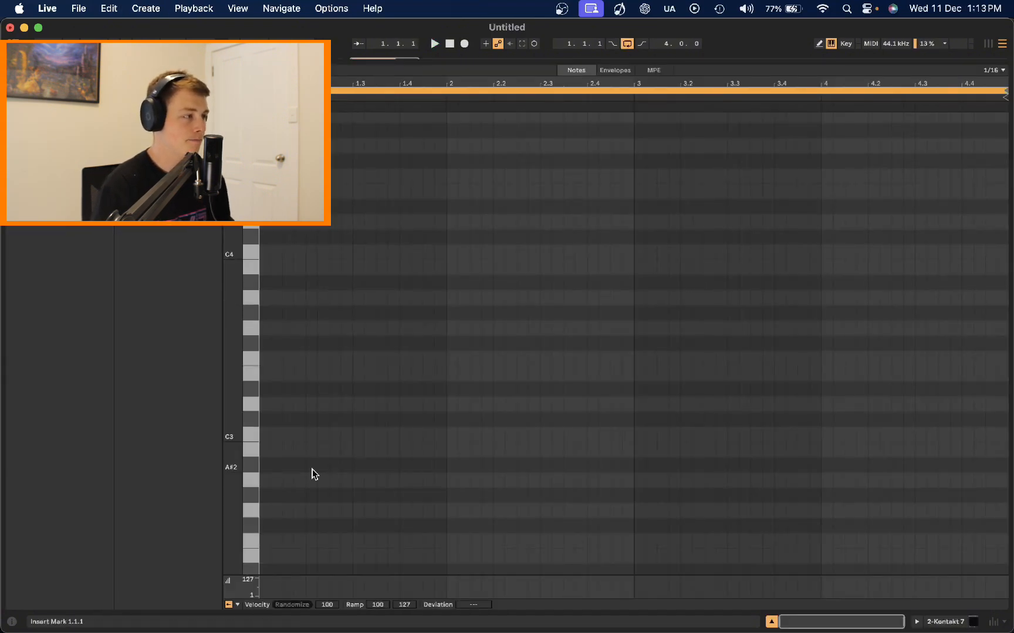
Step: Open the clip and draw a C3 note spanning the whole clip, then return to the arrangement
double_click(268, 434)
drag(298, 440, 1009, 463)
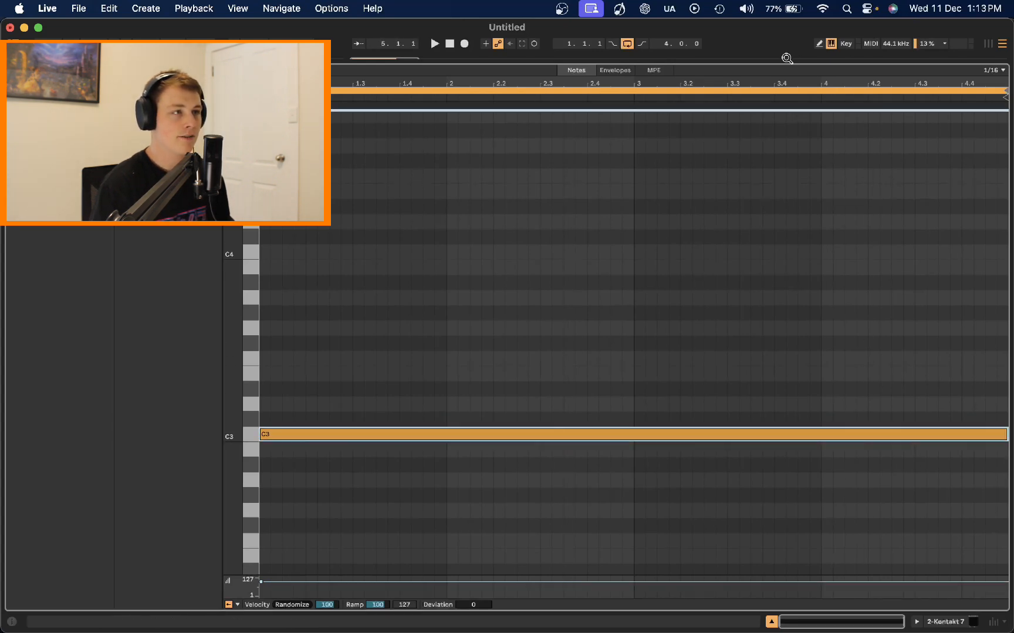
key(super+alt+l)
double_click(843, 182)
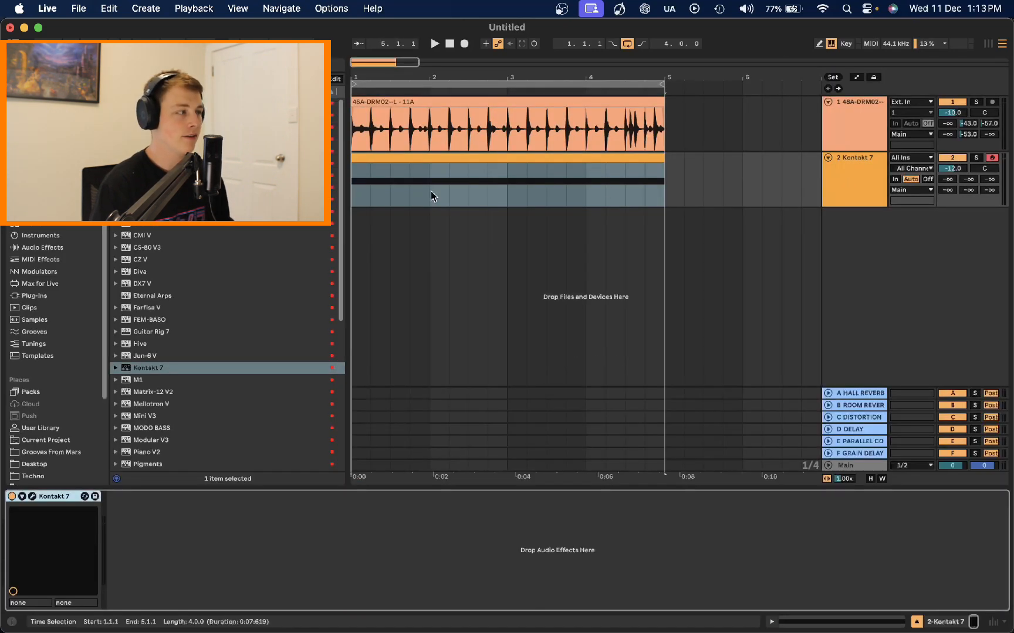
Step: Open the Kontakt window, switch to the previous instrument Electric Mint, and play the track
click(32, 496)
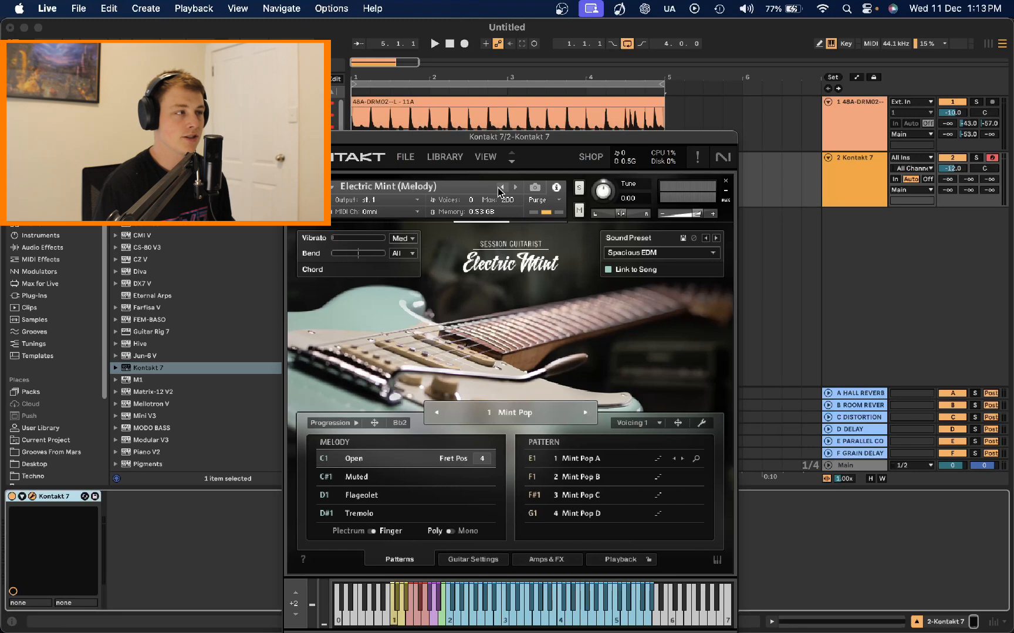
click(498, 188)
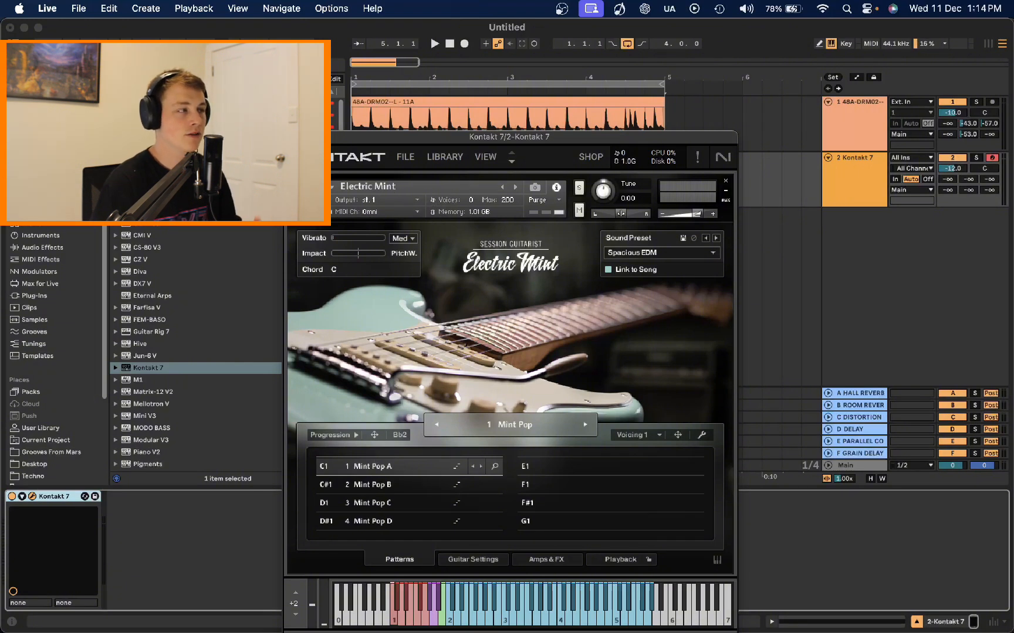
key(space)
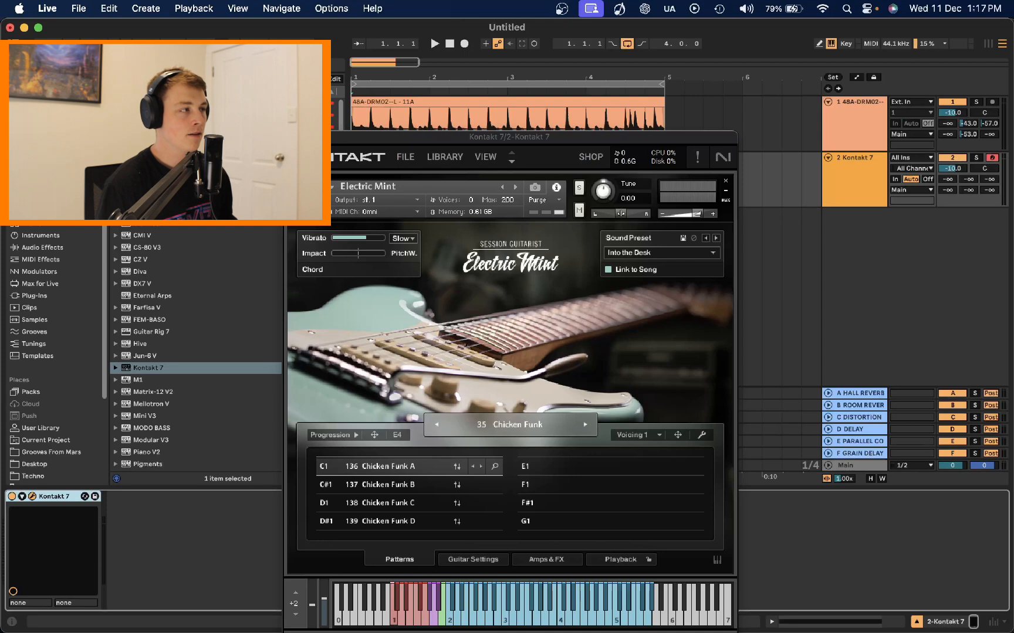
Step: Close the plugin, open the MIDI clip and add a short C1 trigger note at the clip start
click(292, 137)
double_click(417, 153)
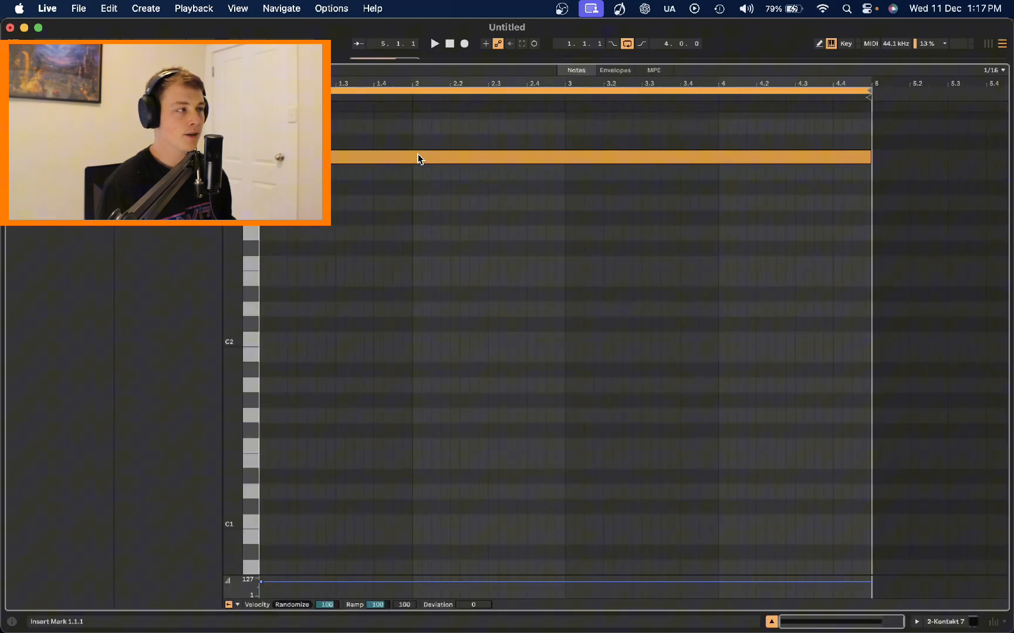
click(336, 158)
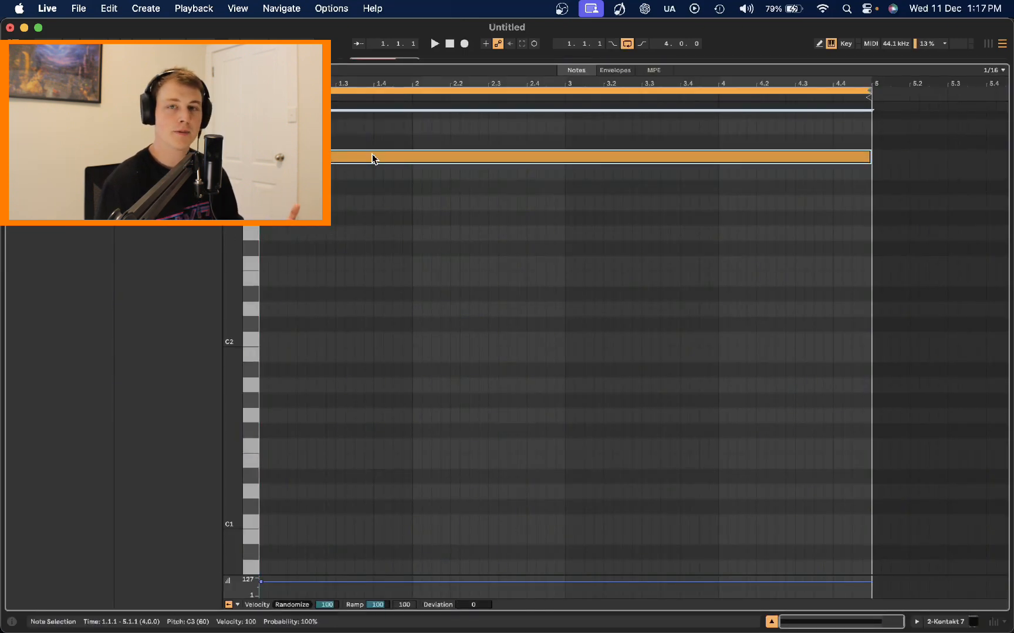
double_click(264, 523)
drag(264, 522, 594, 484)
key(super+c)
key(super+v)
key(super+a)
key(Delete)
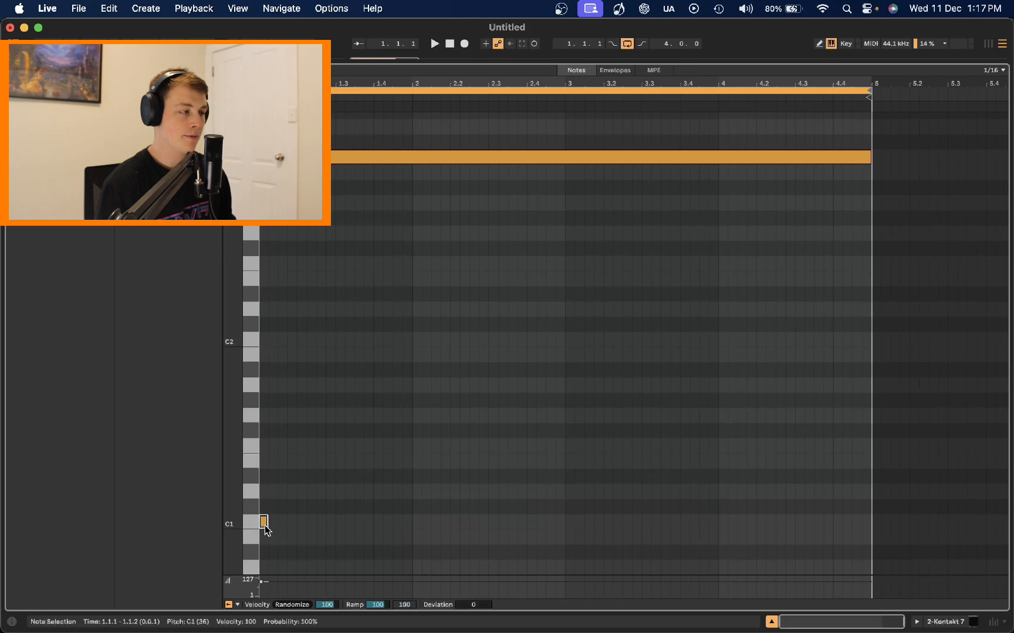
Step: Stretch the C1 note to one bar and duplicate it onto bar 2 as a D1 note, then play the clip
double_click(264, 522)
drag(267, 522, 435, 490)
key(super+d)
key(space)
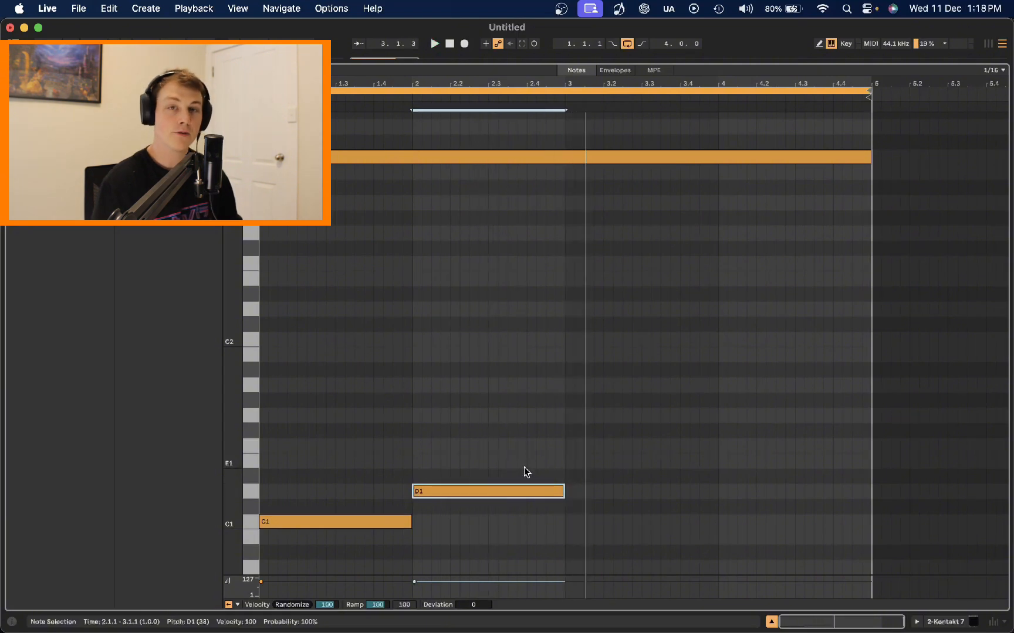
Step: Move the bar-2 note down to C#1 and then delete it
drag(528, 492, 516, 505)
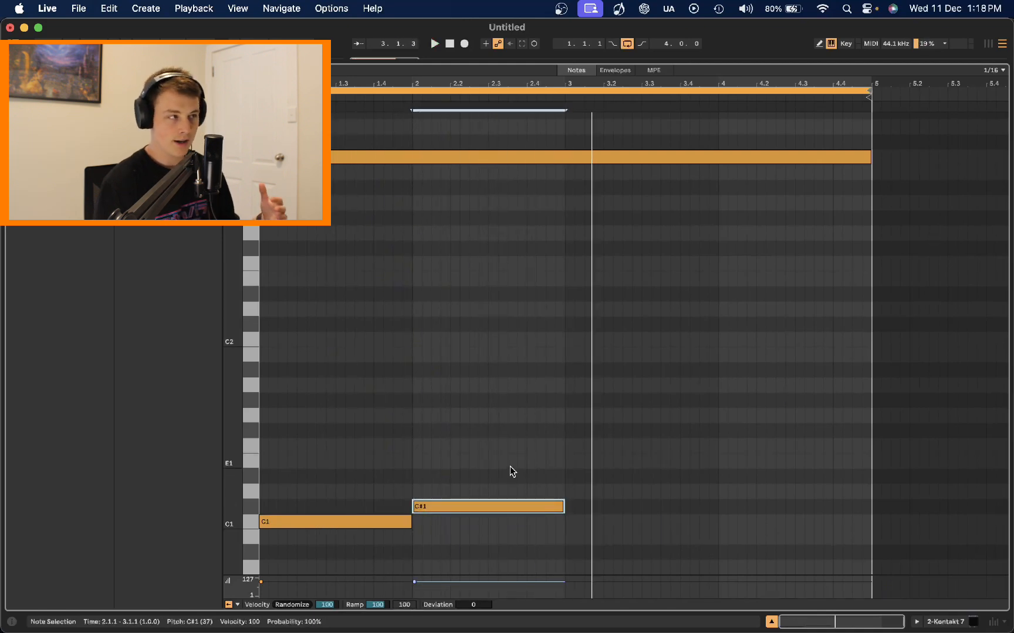
scroll(510, 466, down, 2)
scroll(511, 461, up, 5)
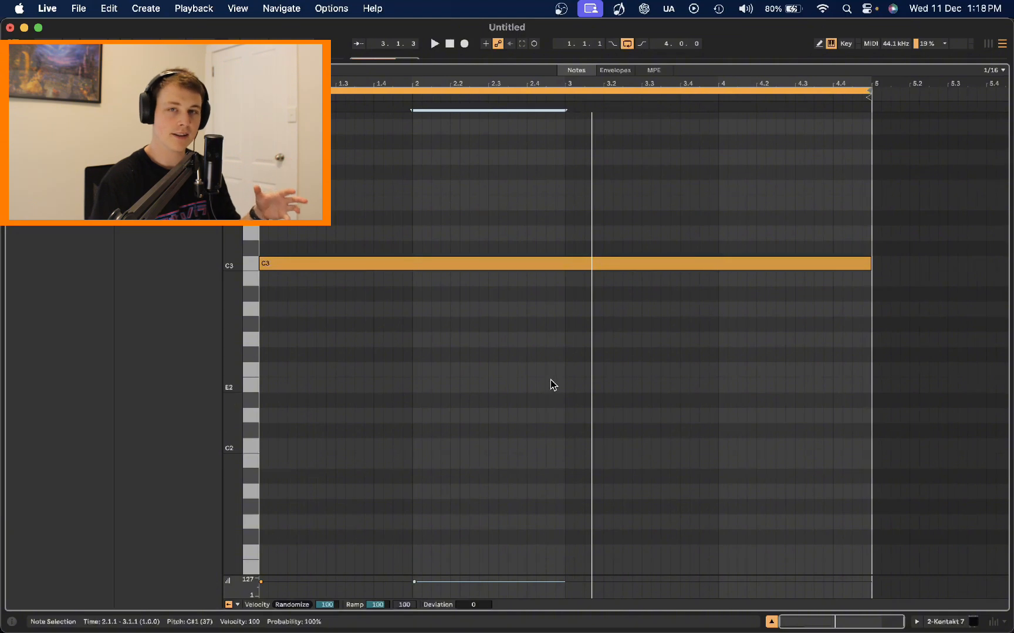
scroll(504, 469, down, 5)
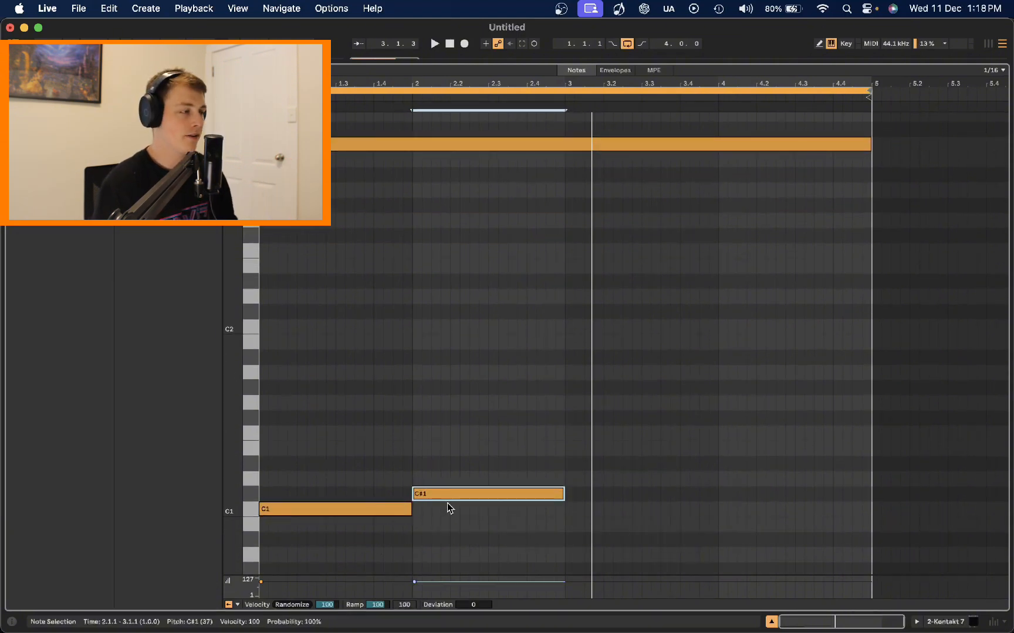
key(Delete)
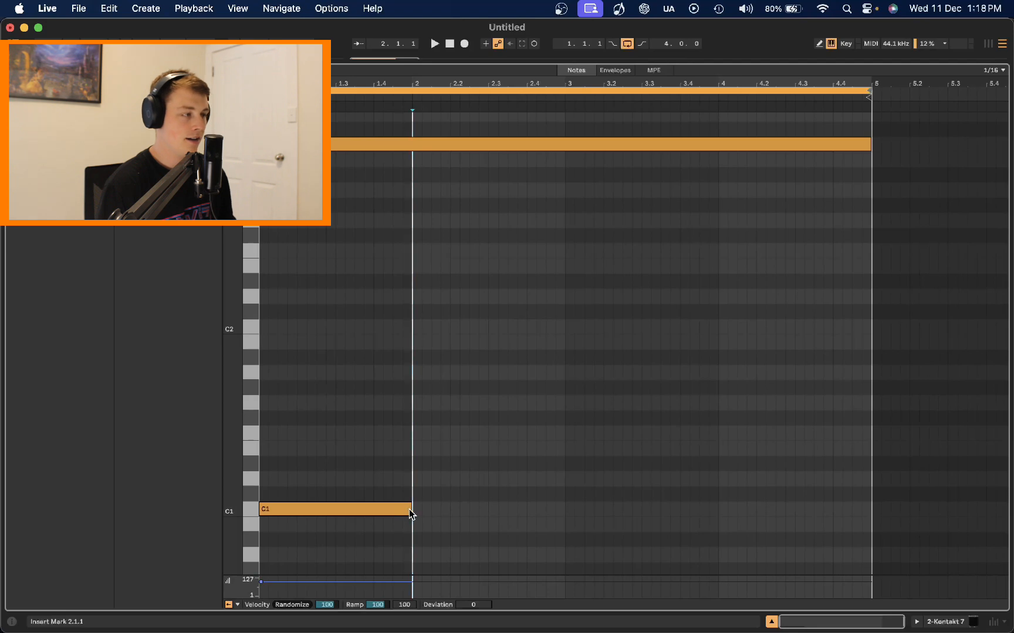
Step: Extend the C1 note to beat 4.3 and add a C#1 note from 4.3 to the clip end, then play it
drag(408, 510, 796, 531)
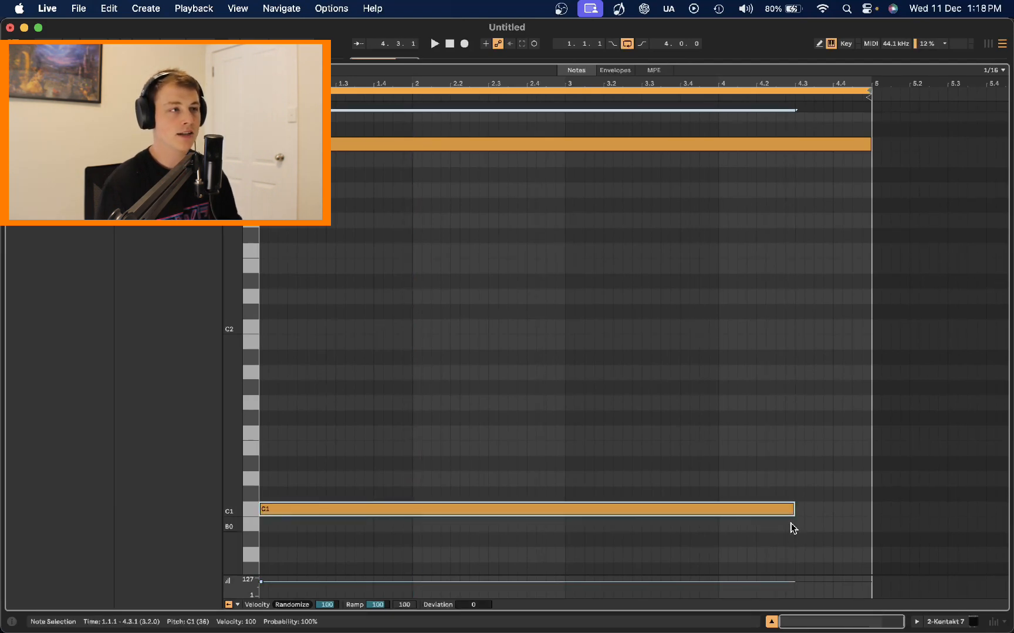
double_click(800, 495)
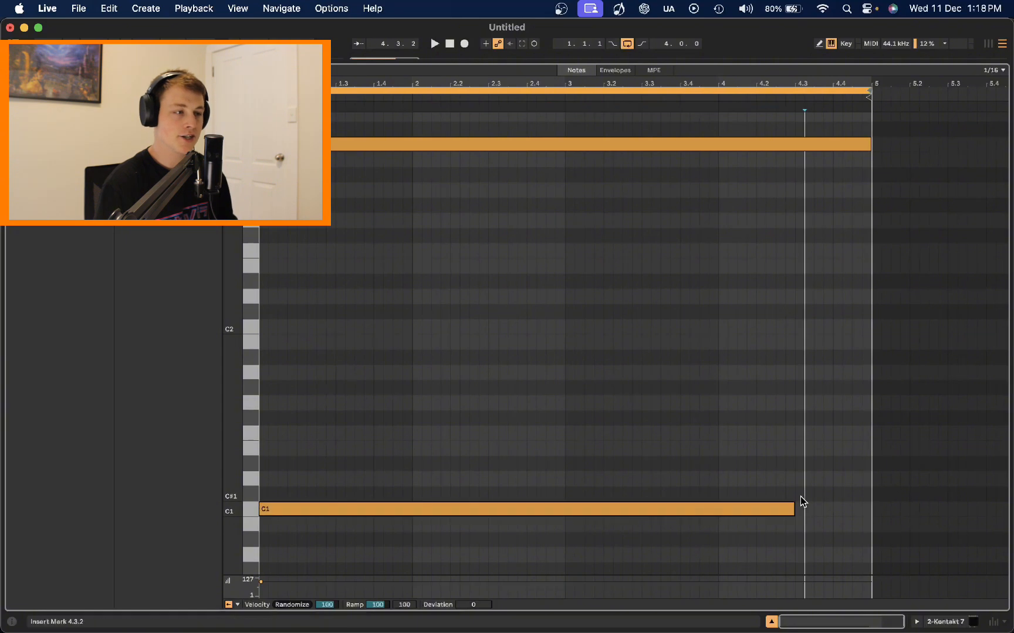
drag(799, 495, 872, 509)
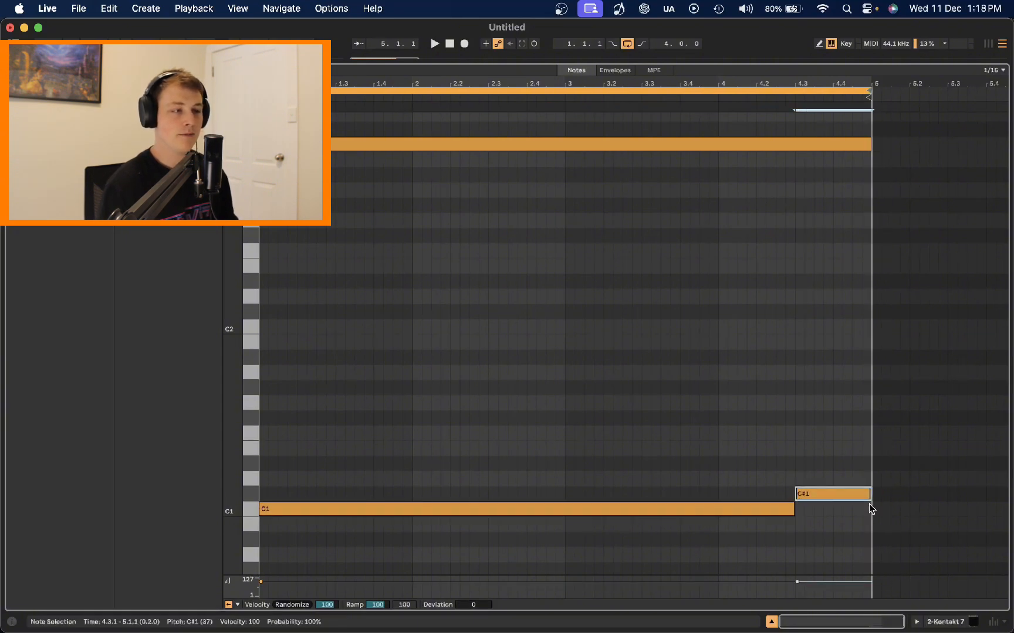
click(566, 95)
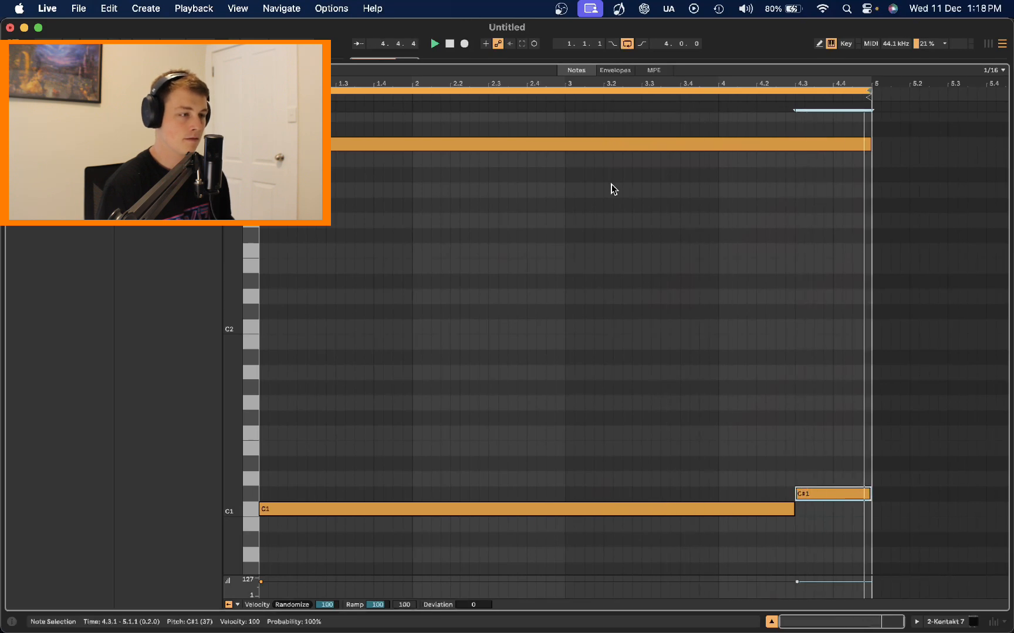
key(space)
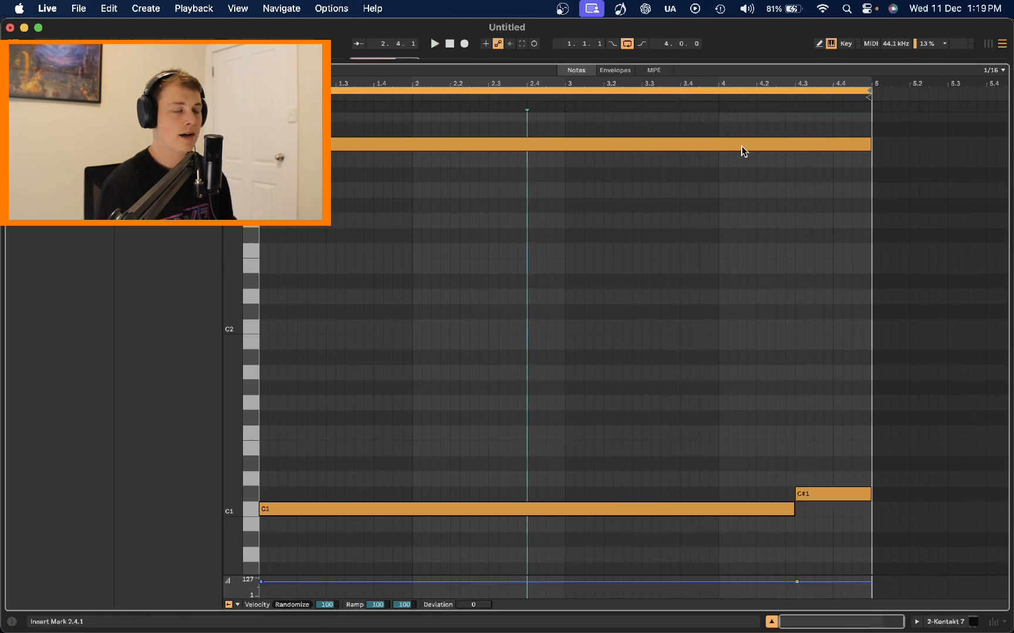
Step: Return to the arrangement and load Guitar Rig 7 onto the Kontakt track
double_click(759, 62)
double_click(876, 179)
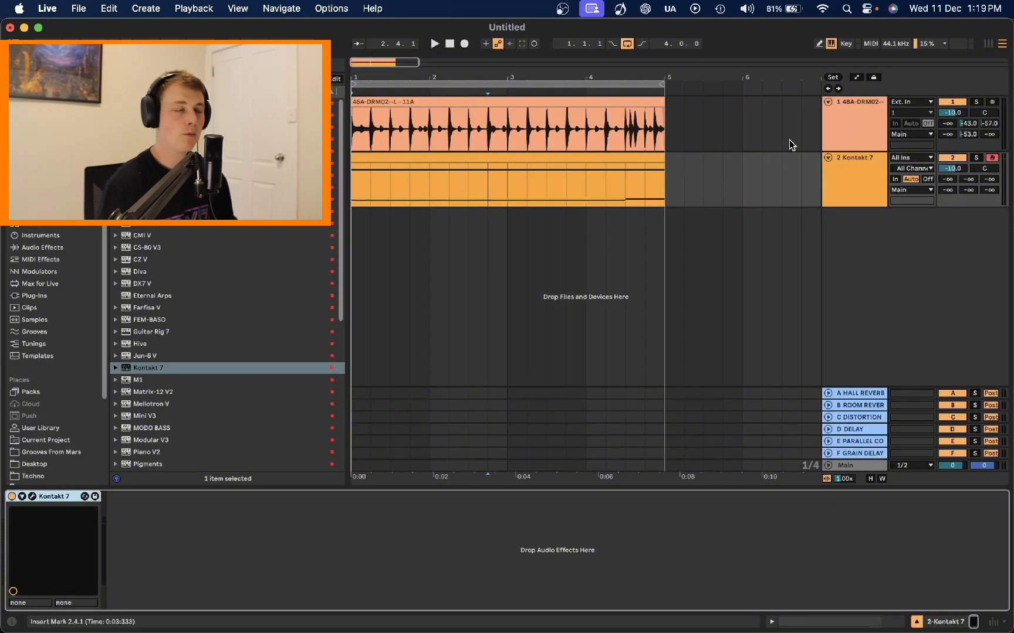
drag(176, 332, 219, 417)
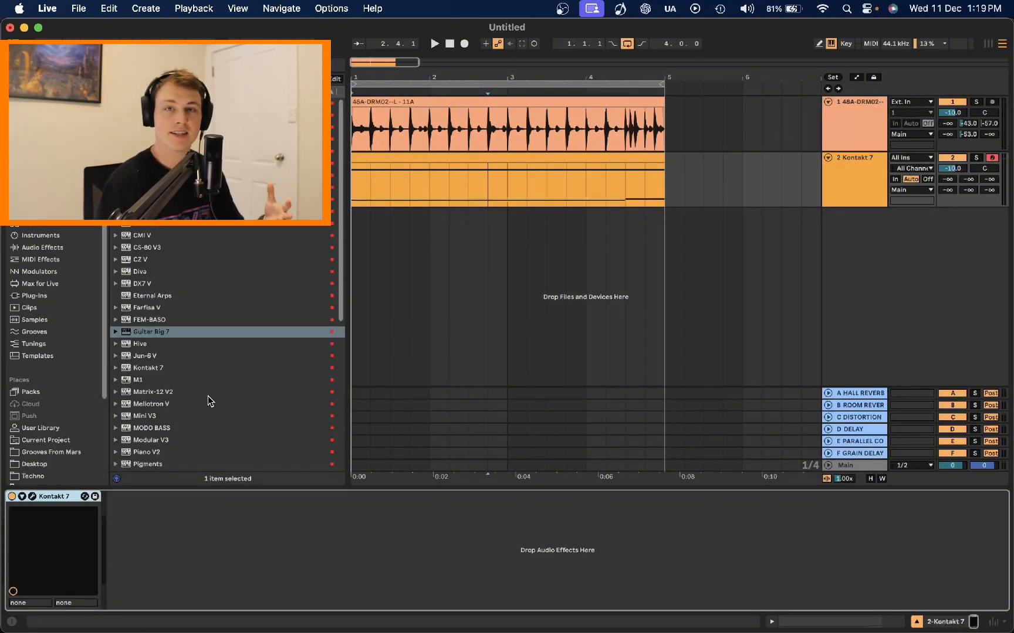
double_click(165, 333)
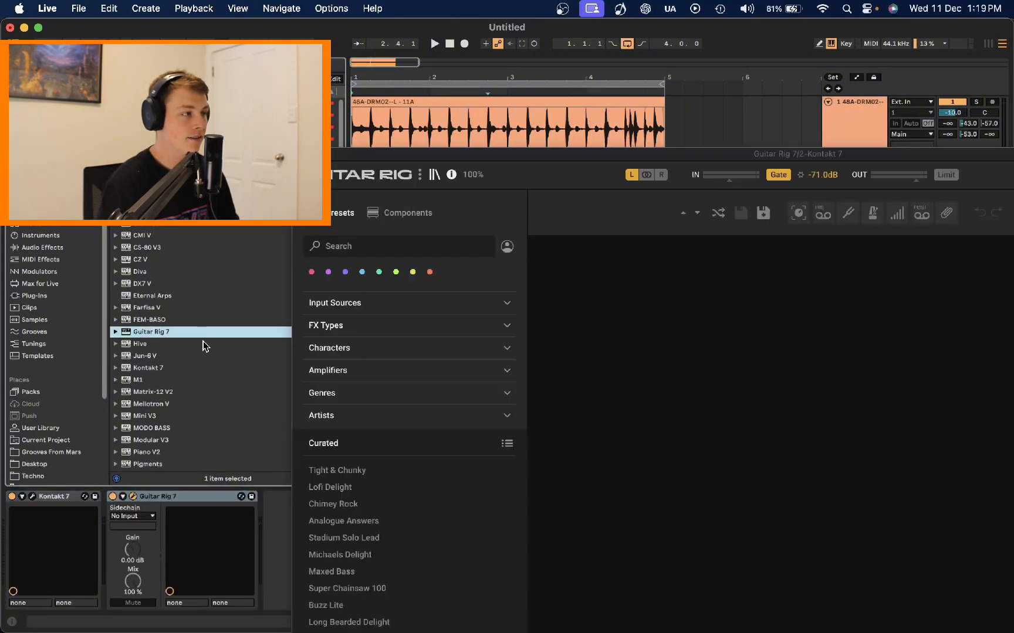
Step: Search Guitar Rig's presets for 70 and load the Classic 70's Wah preset
drag(362, 159, 373, 80)
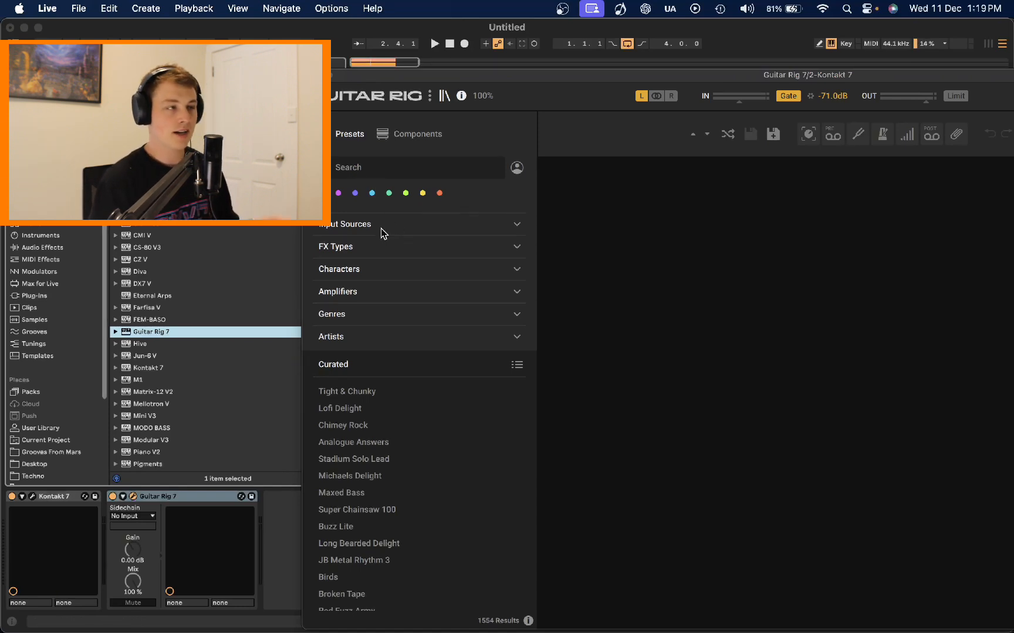
click(370, 165)
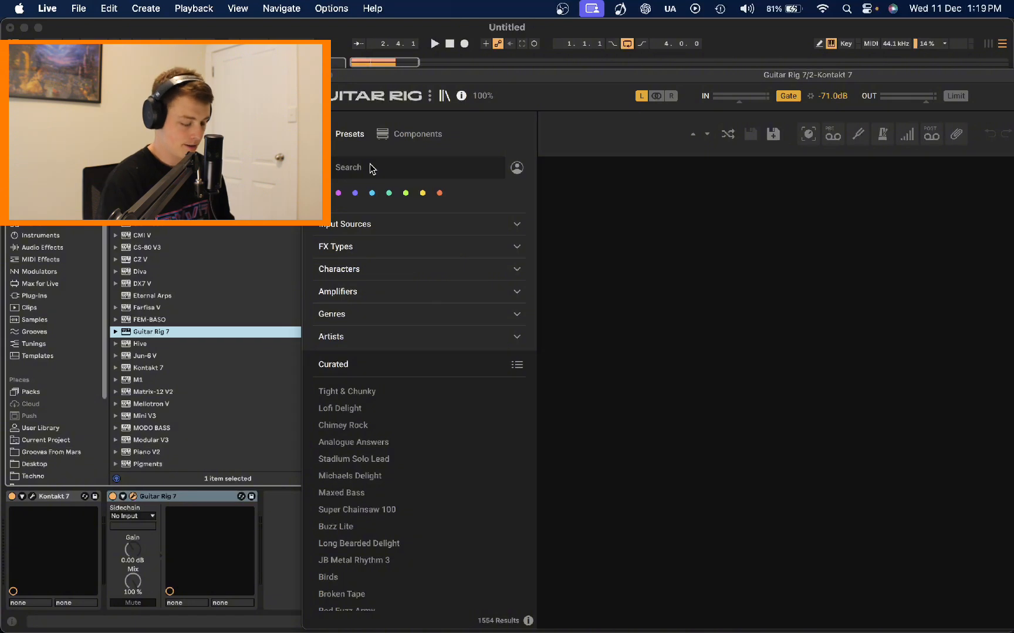
text(70)
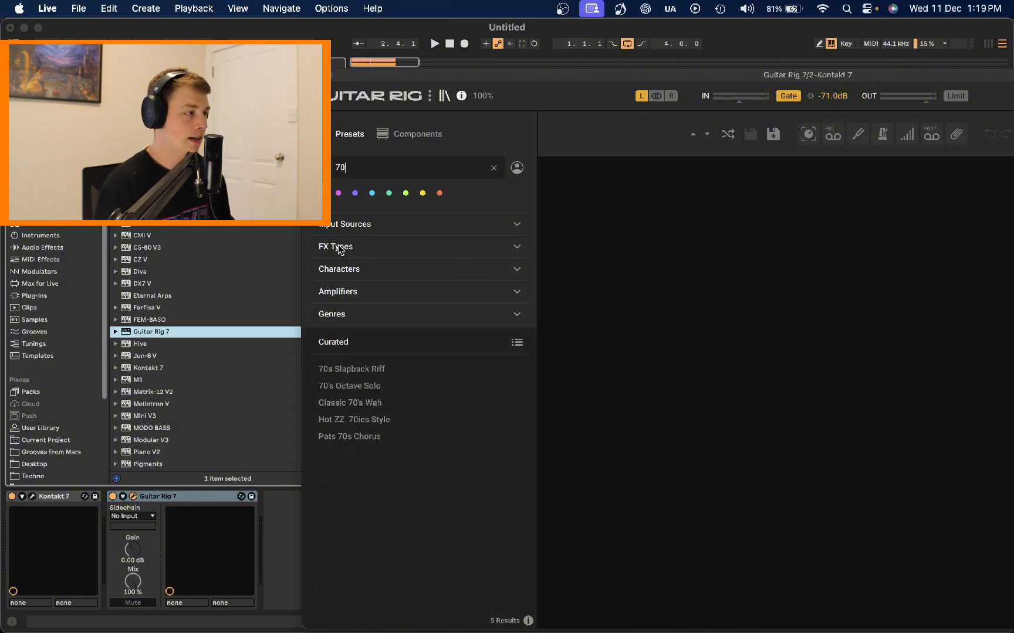
click(388, 403)
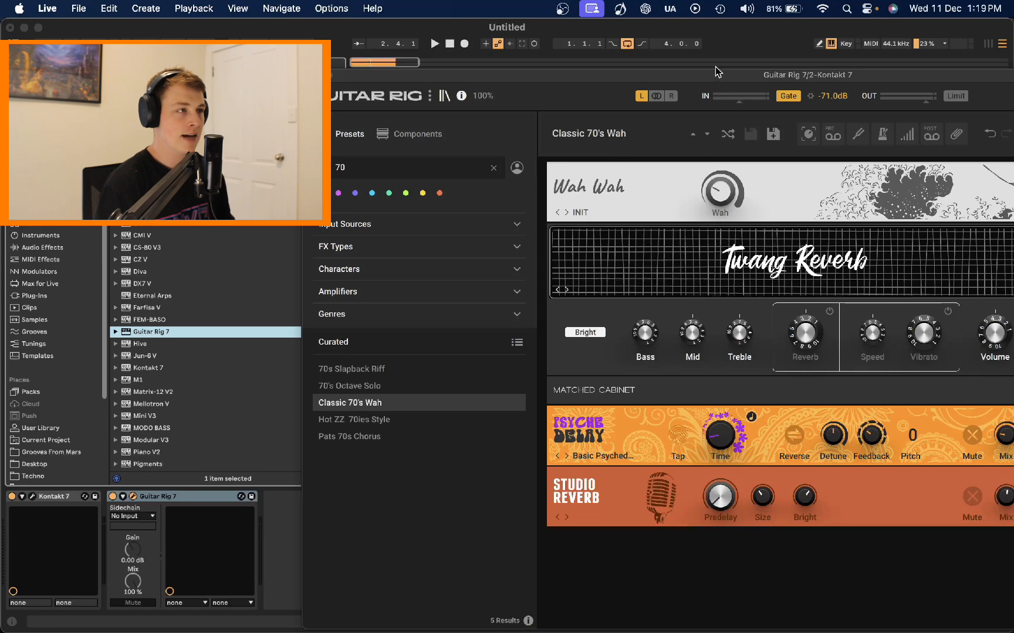
Step: Expose the Wahwah Wah parameter for automation and draw a rising ramp at the clip start, then play it
drag(715, 73, 547, 76)
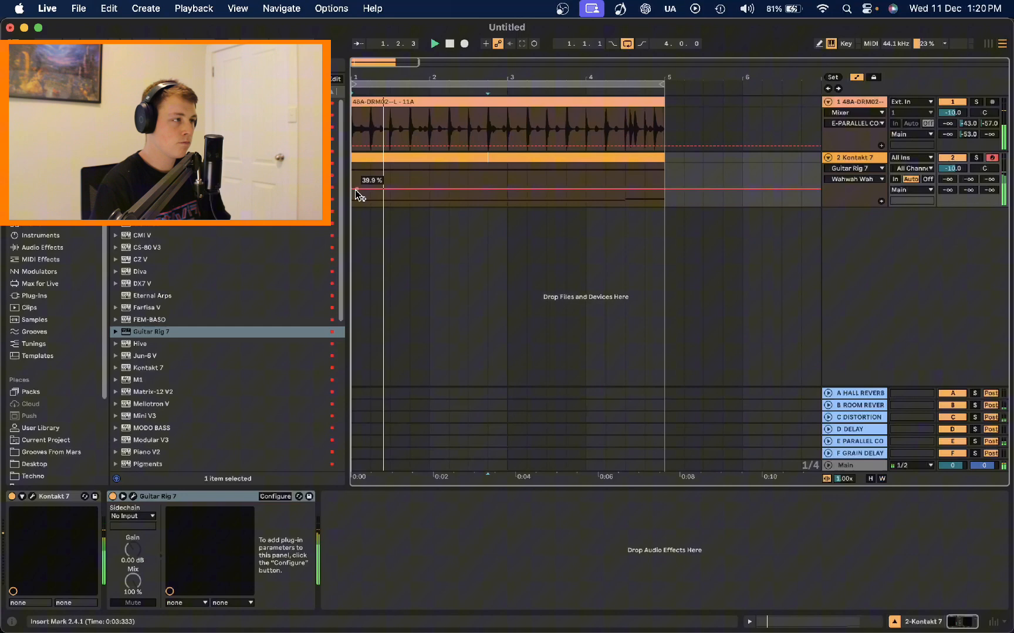
click(357, 194)
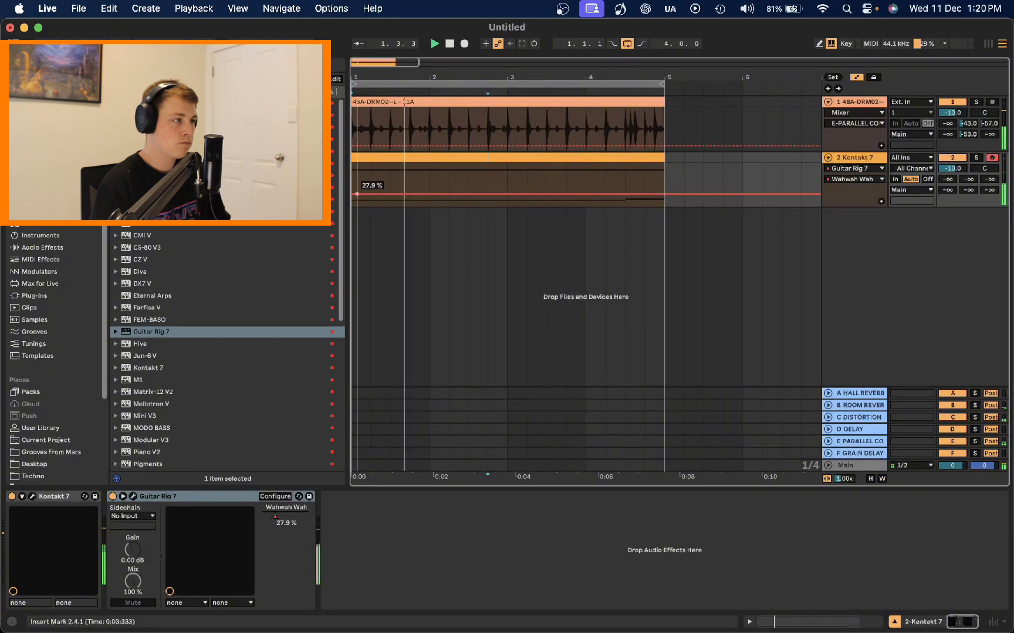
drag(356, 194, 399, 177)
key(space)
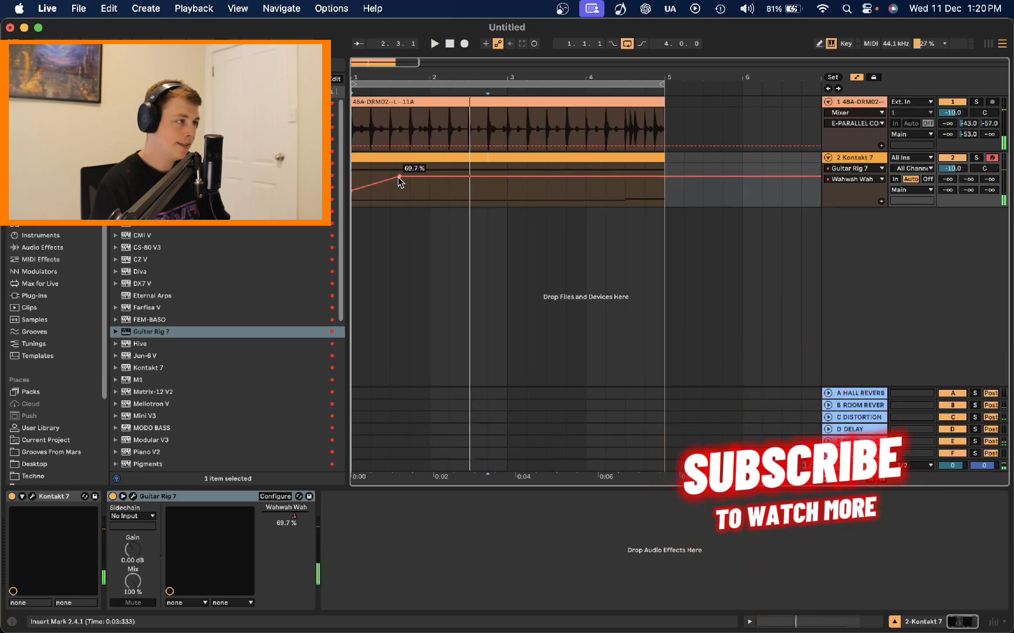
Step: Select the wah automation shape and duplicate it across the four bars
mouse_move(397, 178)
mouse_down()
mouse_move(428, 192)
mouse_move(471, 187)
mouse_move(508, 199)
mouse_move(354, 230)
mouse_up()
key(space)
click(881, 201)
key(super+d)
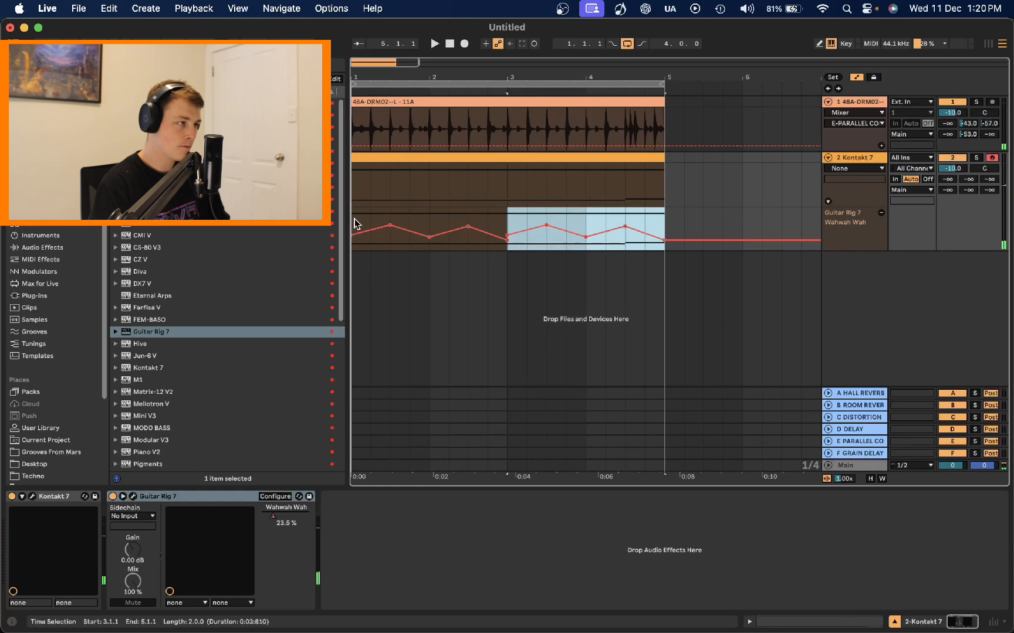
Step: Play from the start and nudge the wah automation breakpoint at bar 3 slightly upward
click(355, 224)
key(space)
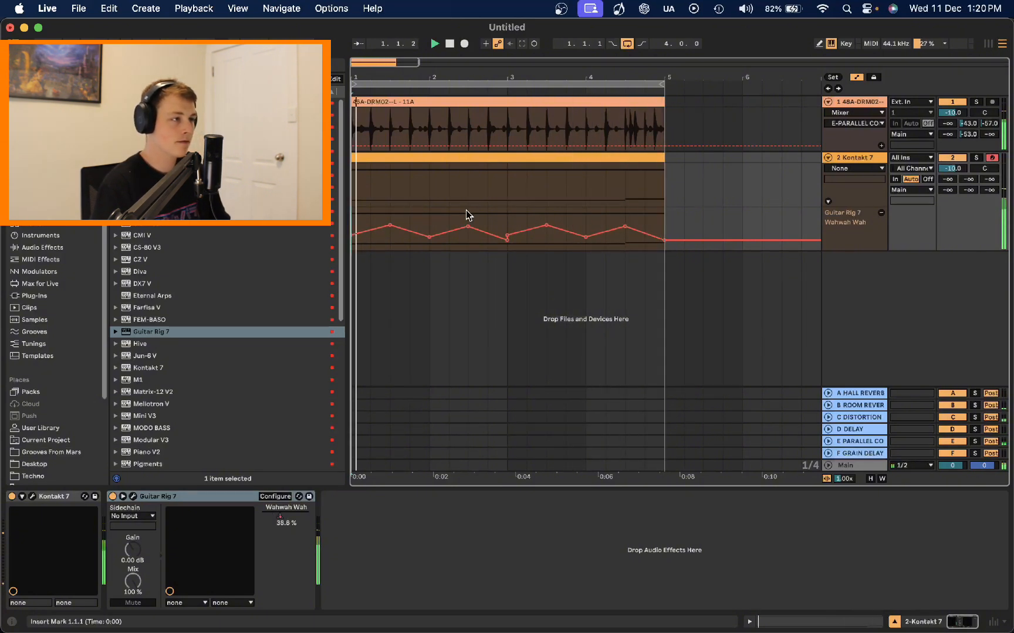
mouse_move(507, 240)
drag(508, 241, 508, 236)
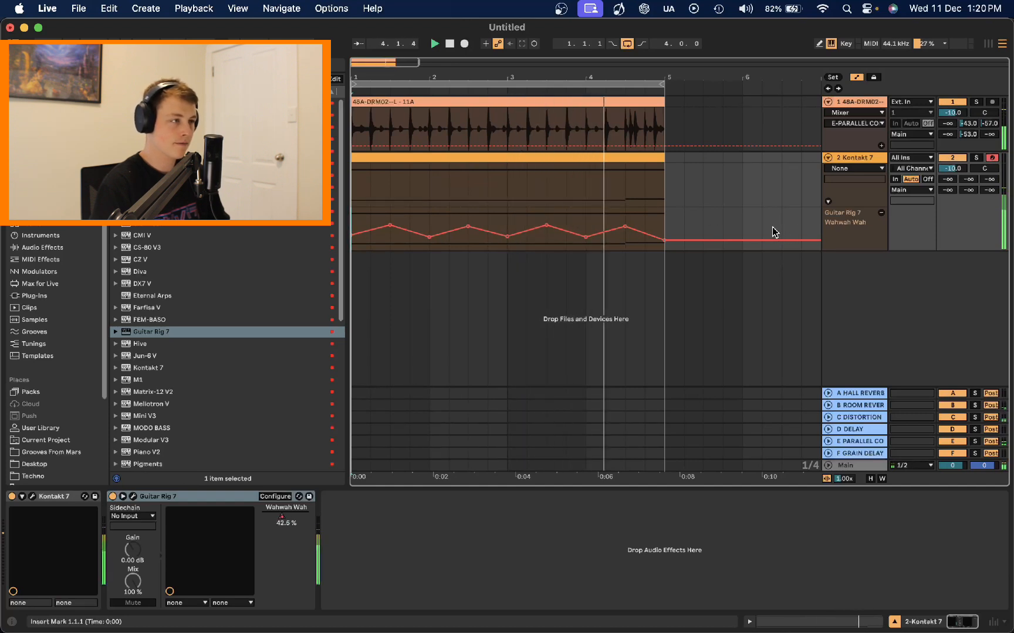
click(855, 201)
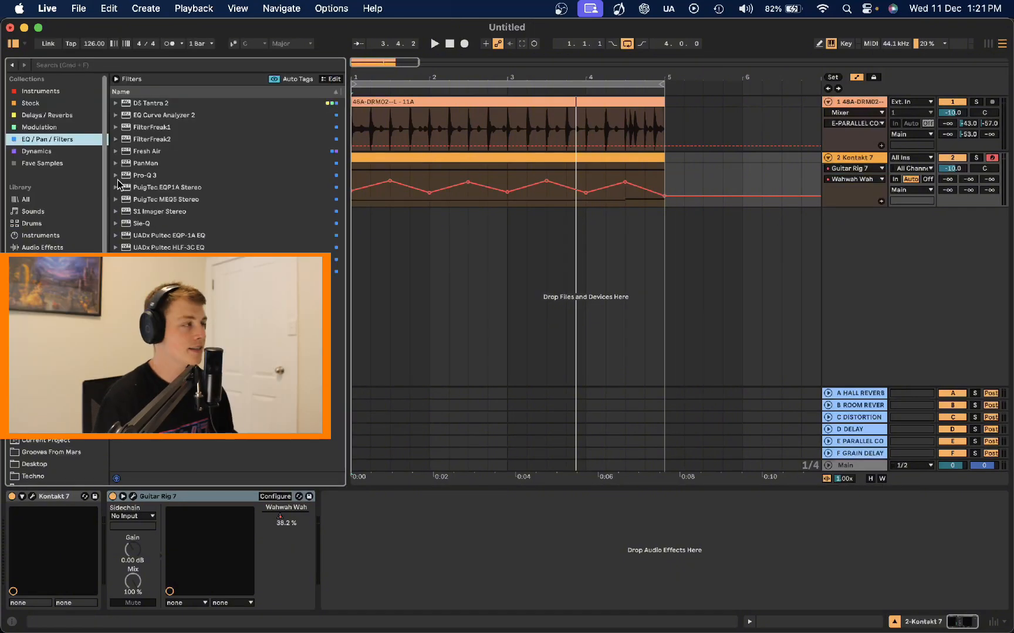
Step: Add MetaFlanger from the Modulation collection to the Kontakt track and set its Mix to 4
click(64, 128)
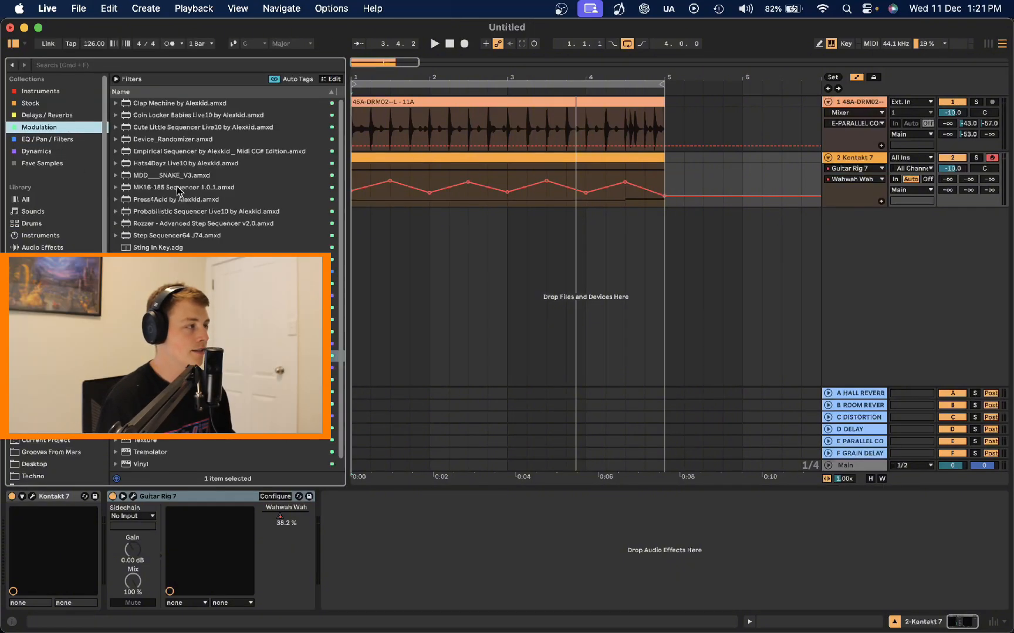
click(158, 356)
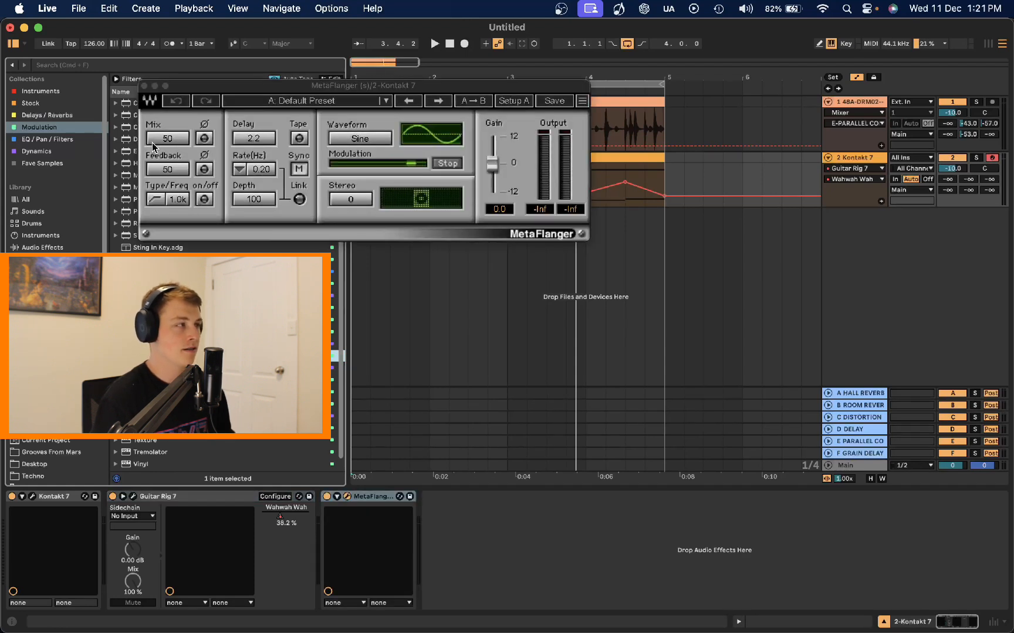
drag(152, 143, 153, 150)
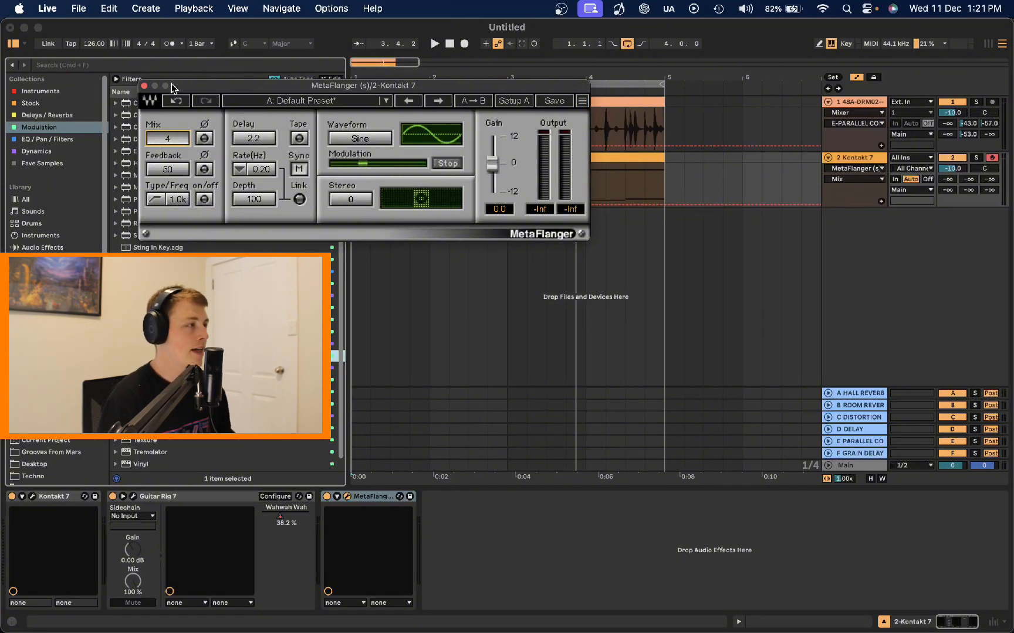
Step: Play the track, raise the MetaFlanger Mix to 8, and close the plugin window
drag(171, 88, 309, 96)
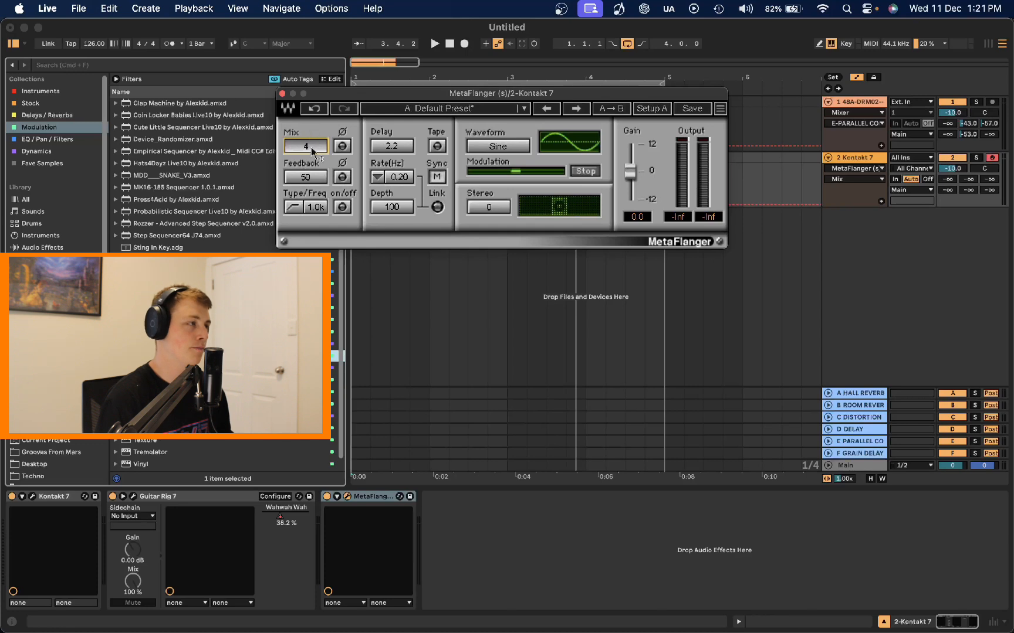
key(space)
drag(312, 147, 311, 142)
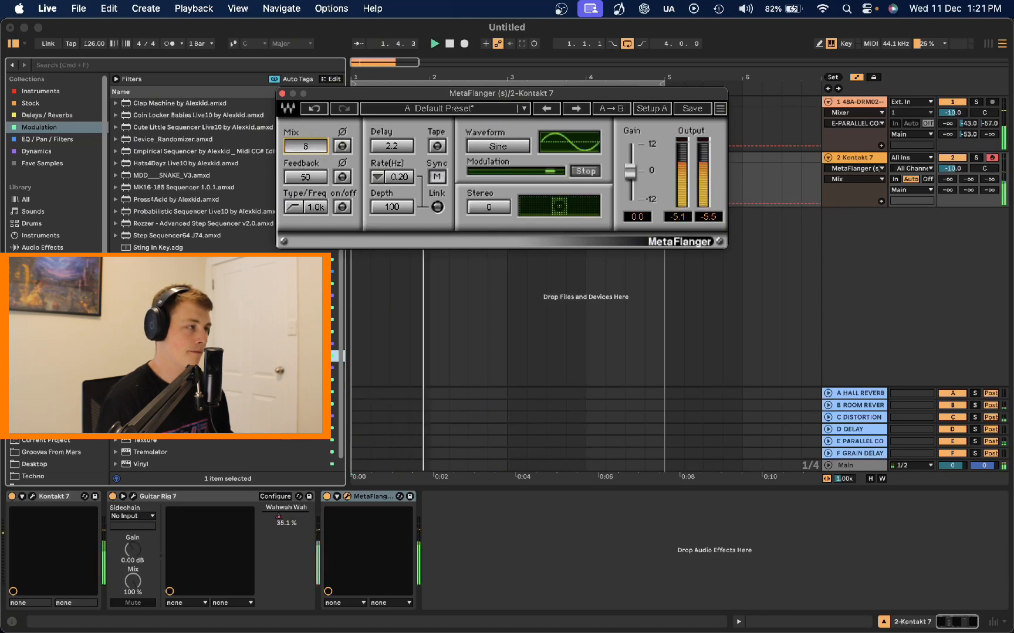
click(282, 95)
Step: Add an Auto Filter from Stock devices, raise its resonance to 37% and lower the frequency to about 4.32 kHz
click(50, 105)
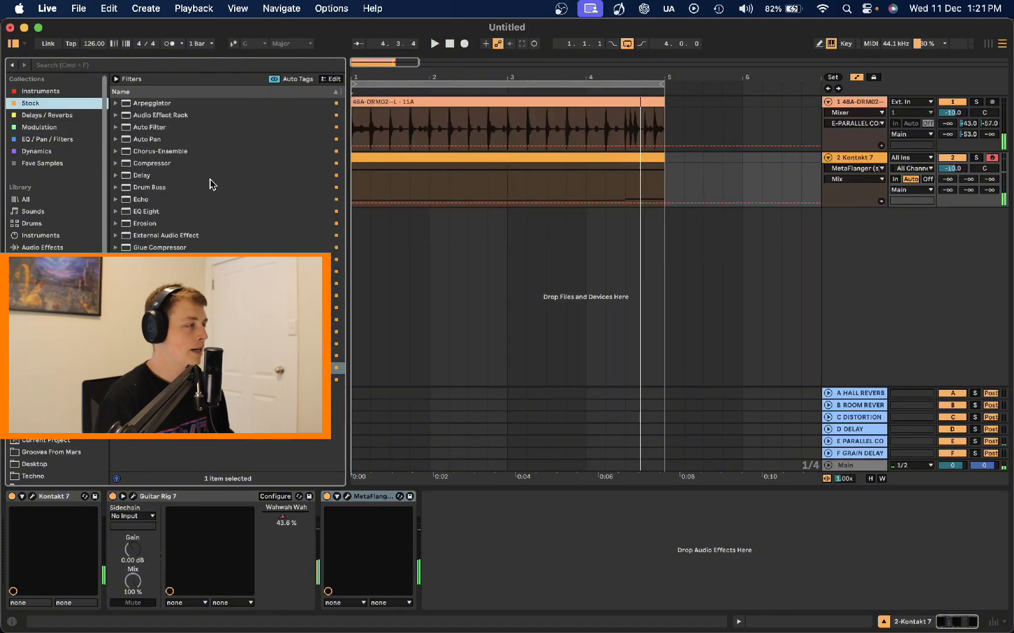
double_click(174, 128)
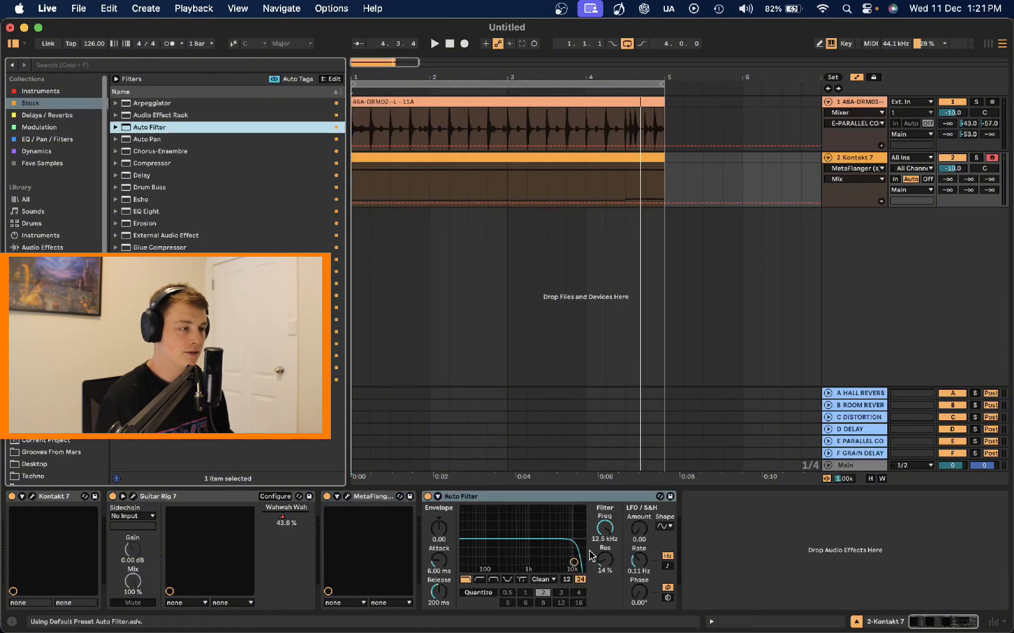
click(604, 569)
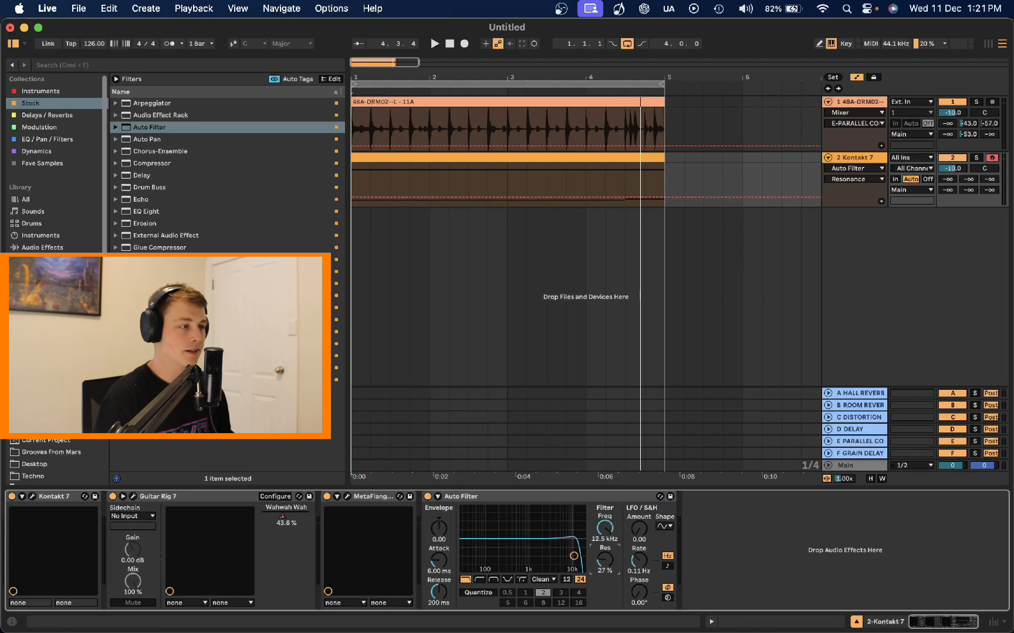
key(space)
mouse_move(604, 528)
mouse_down()
mouse_move(604, 561)
mouse_move(604, 544)
mouse_up()
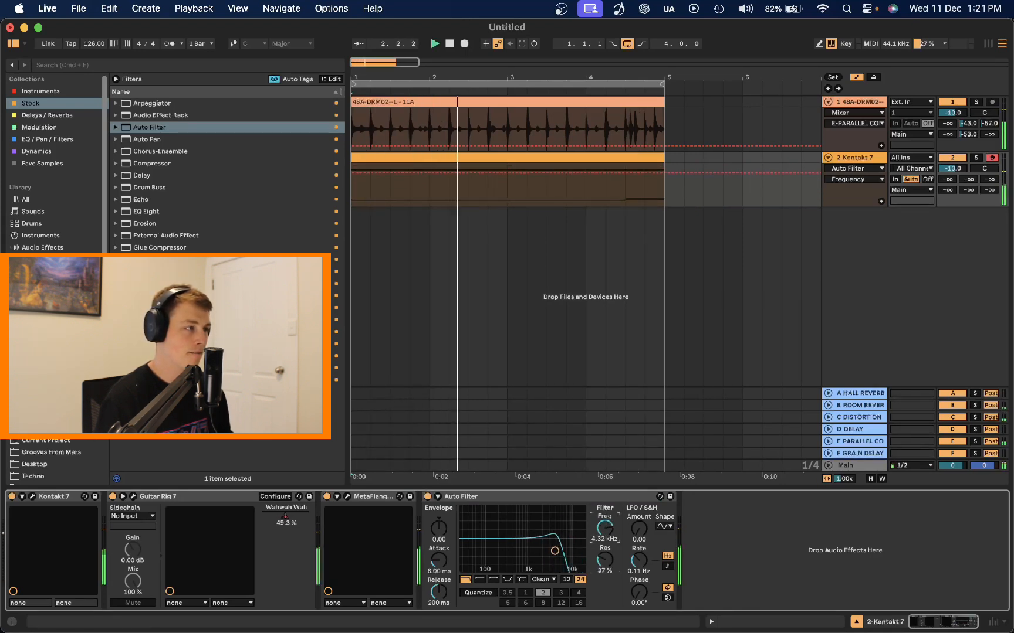
Step: Draw zigzag Auto Filter frequency automation across the four bars while playing the loop
drag(370, 170, 487, 170)
key(space)
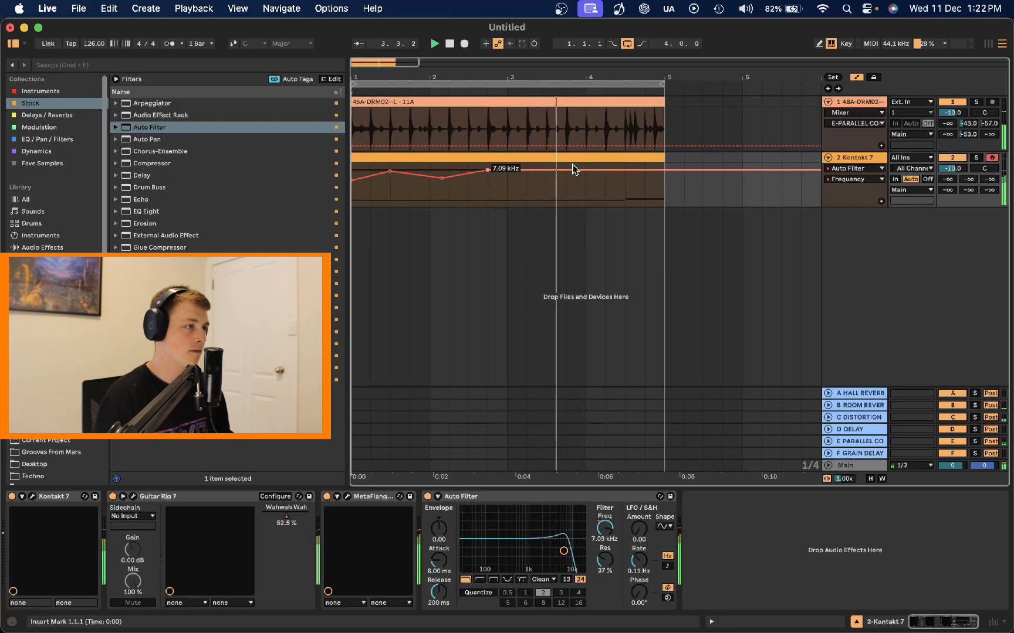
drag(572, 171, 683, 163)
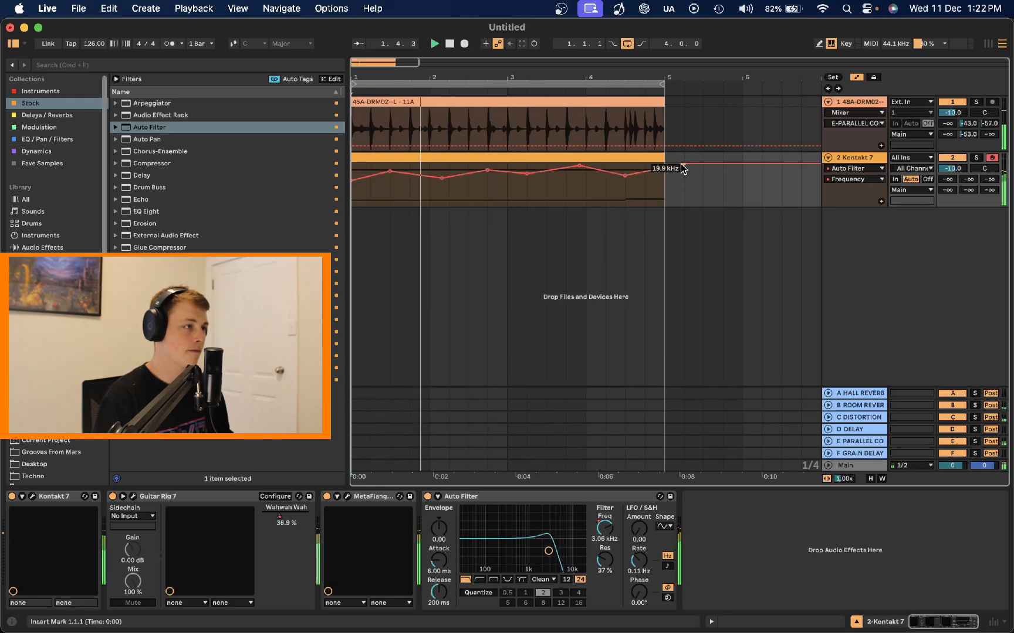
drag(681, 165, 625, 168)
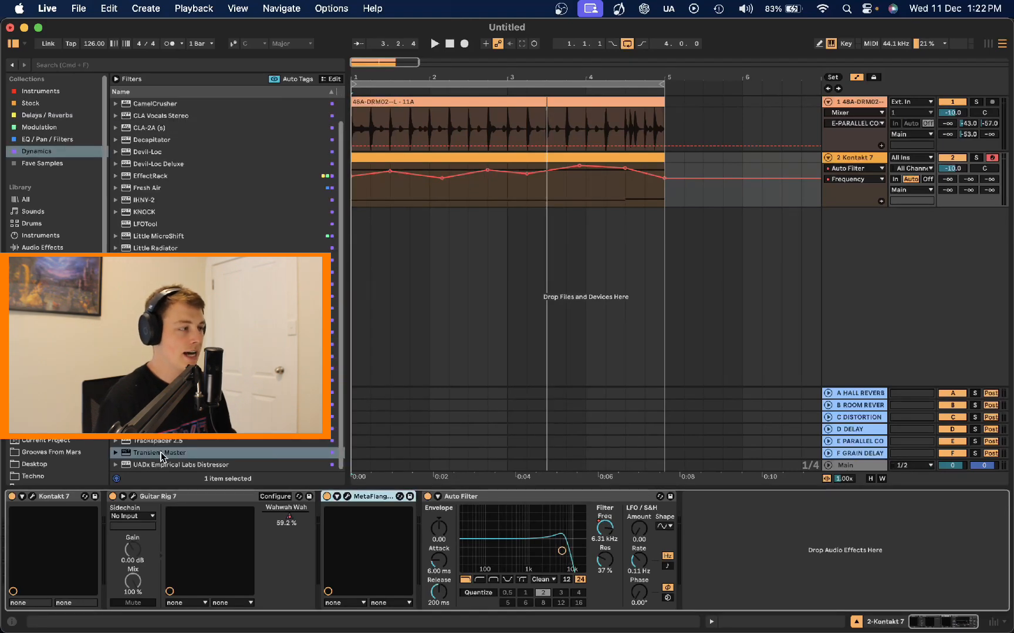
Step: Insert Transient Master after Guitar Rig, choose the Tight and Punchy preset, and close its window
drag(163, 457, 346, 516)
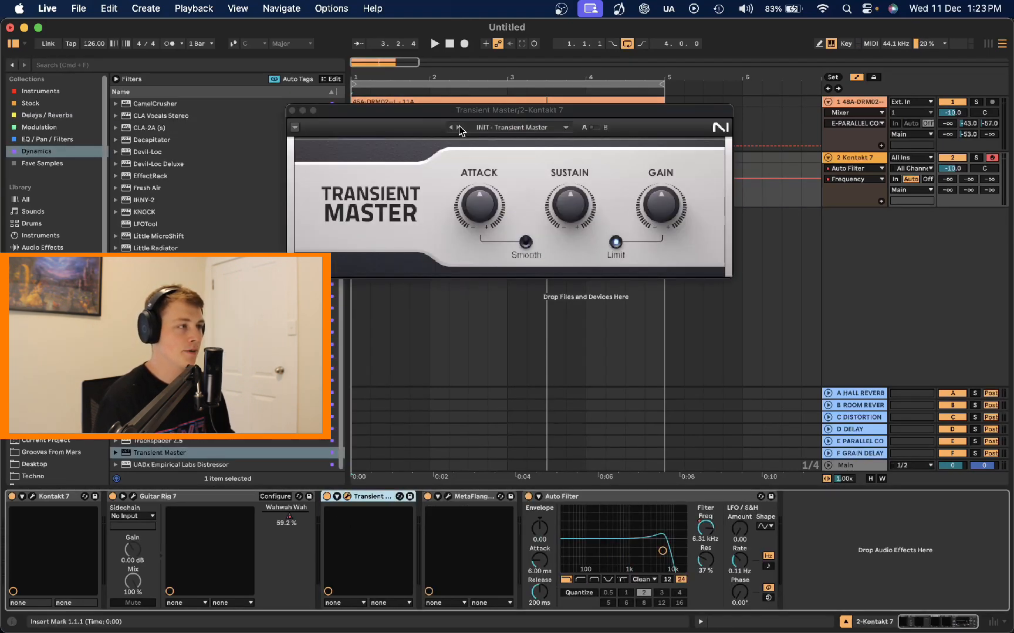
click(456, 127)
key(space)
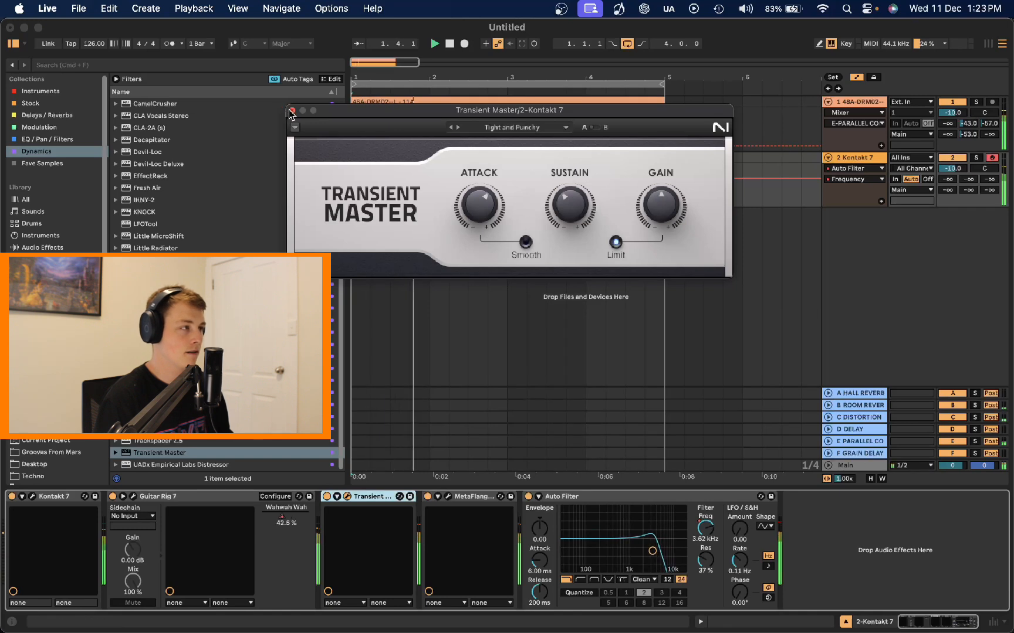
click(291, 110)
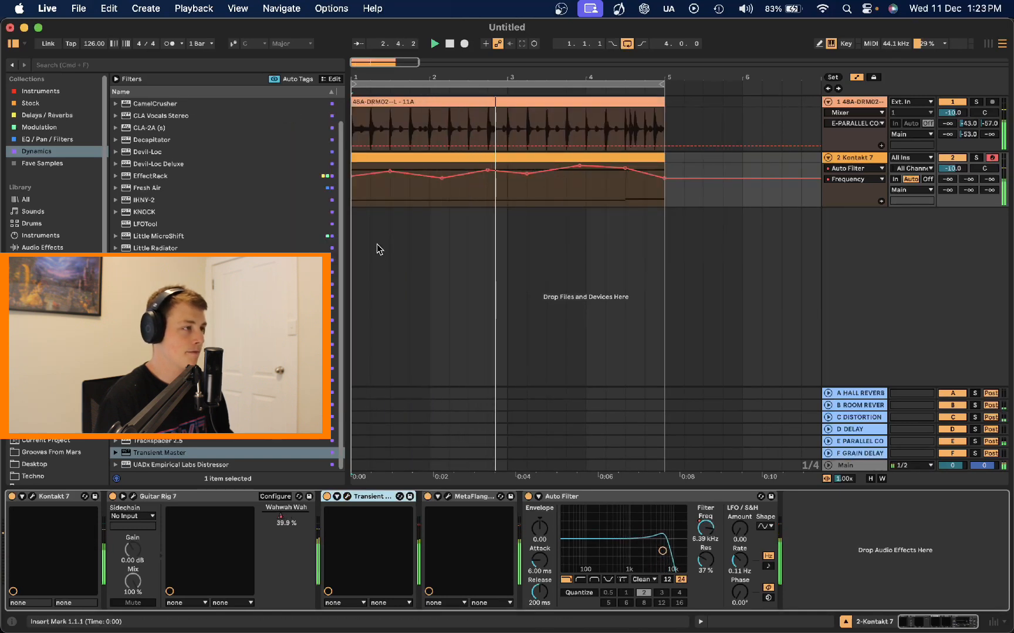
Step: Automate the Kontakt track's panning with a zigzag shape and duplicate it across the four bars
drag(989, 170, 989, 176)
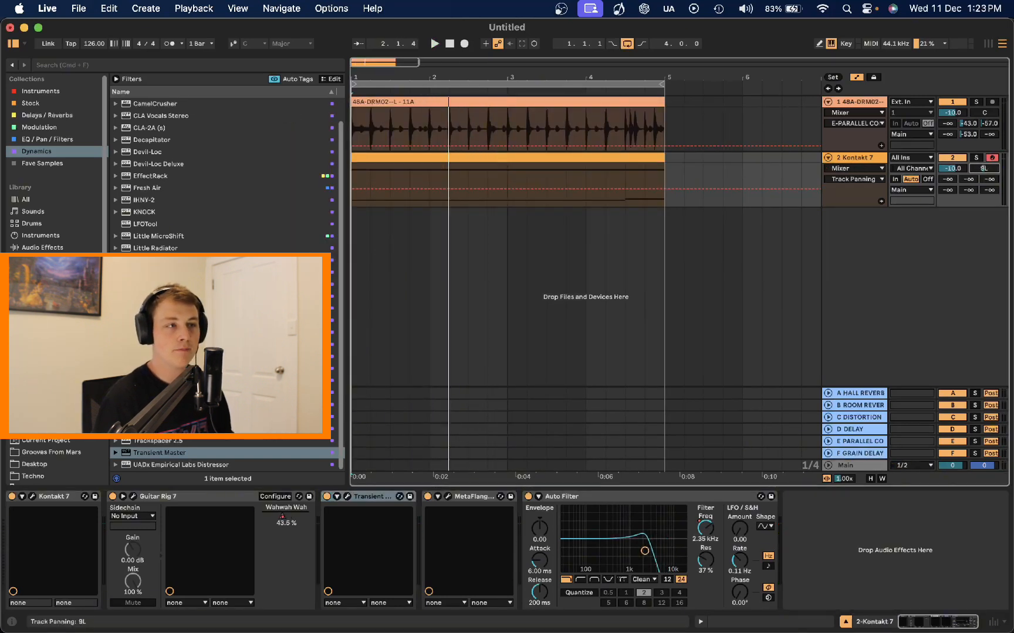
key(space)
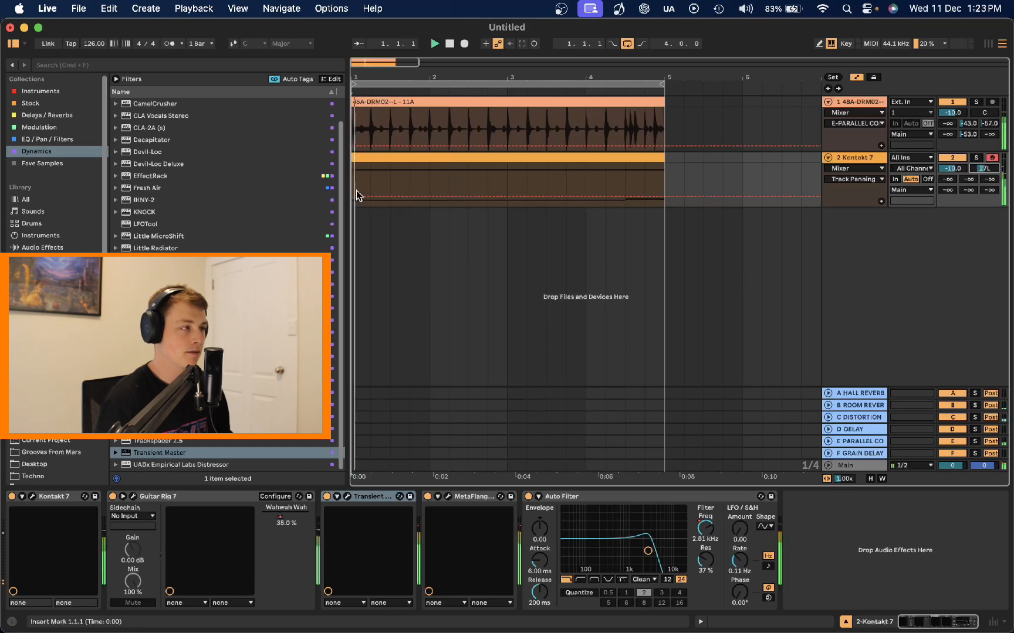
drag(392, 197, 352, 229)
key(super+d)
click(358, 220)
key(space)
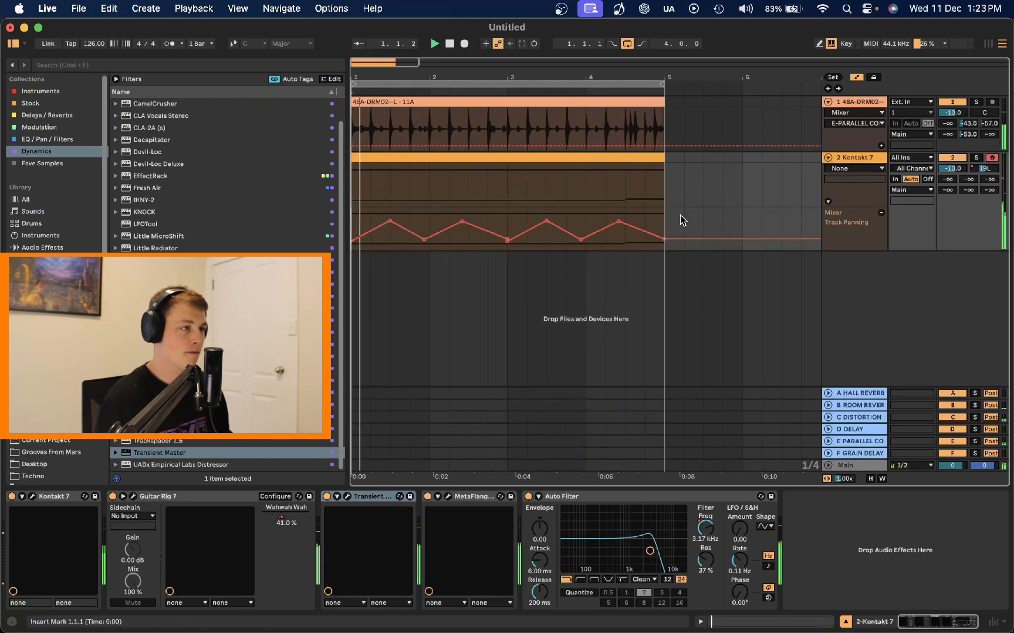
Step: Switch the track's displayed automation back to the Auto Filter Frequency parameter
click(881, 213)
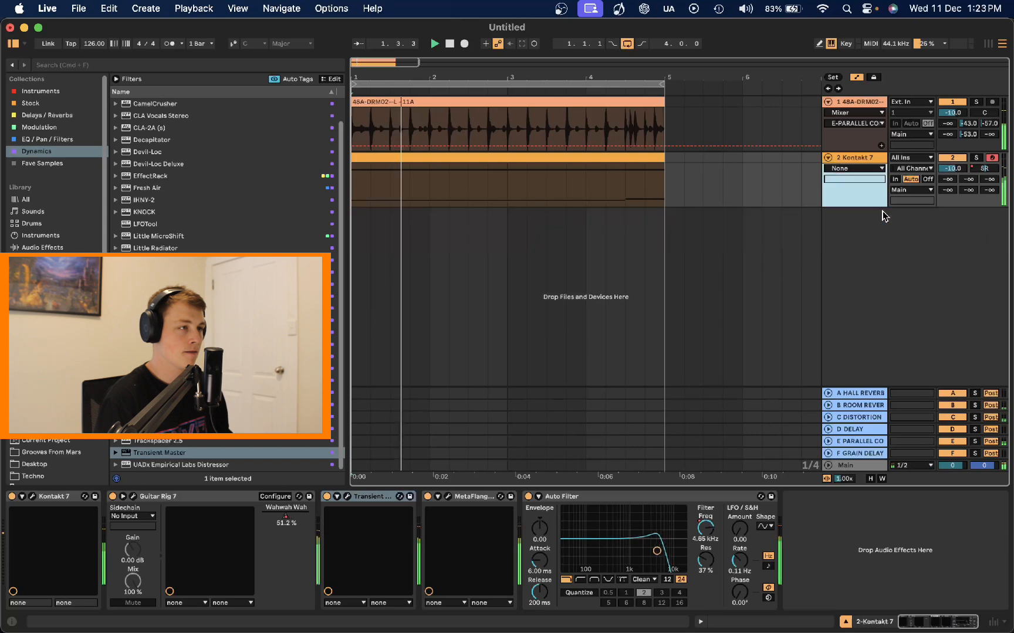
click(855, 168)
click(848, 226)
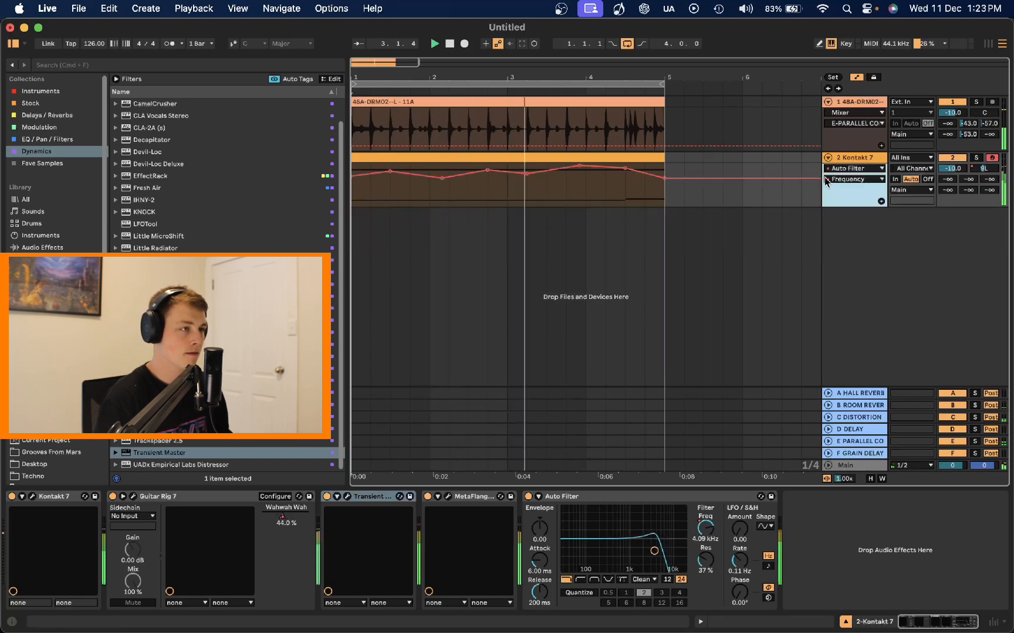
click(846, 179)
click(845, 182)
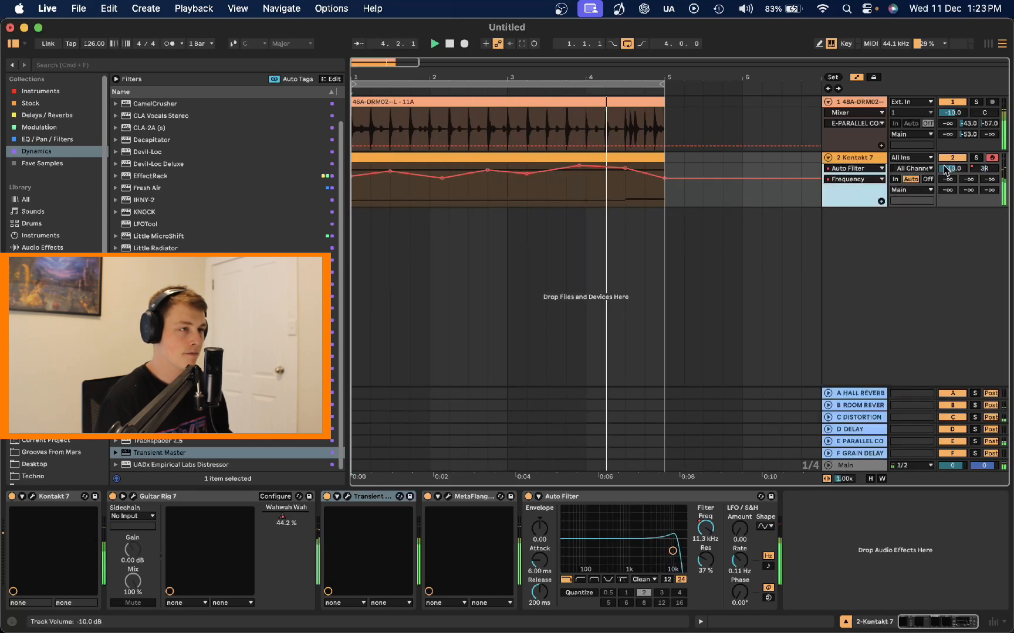
Step: Open the MetaFlanger plug-in window and select its Mix parameter for the track's automation
click(983, 168)
click(447, 497)
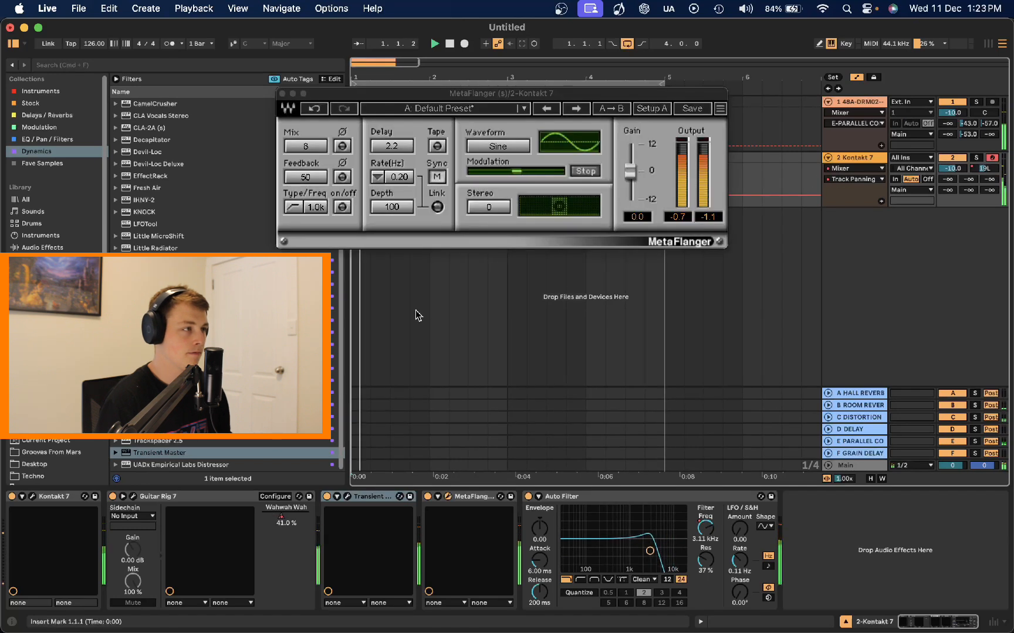
click(308, 144)
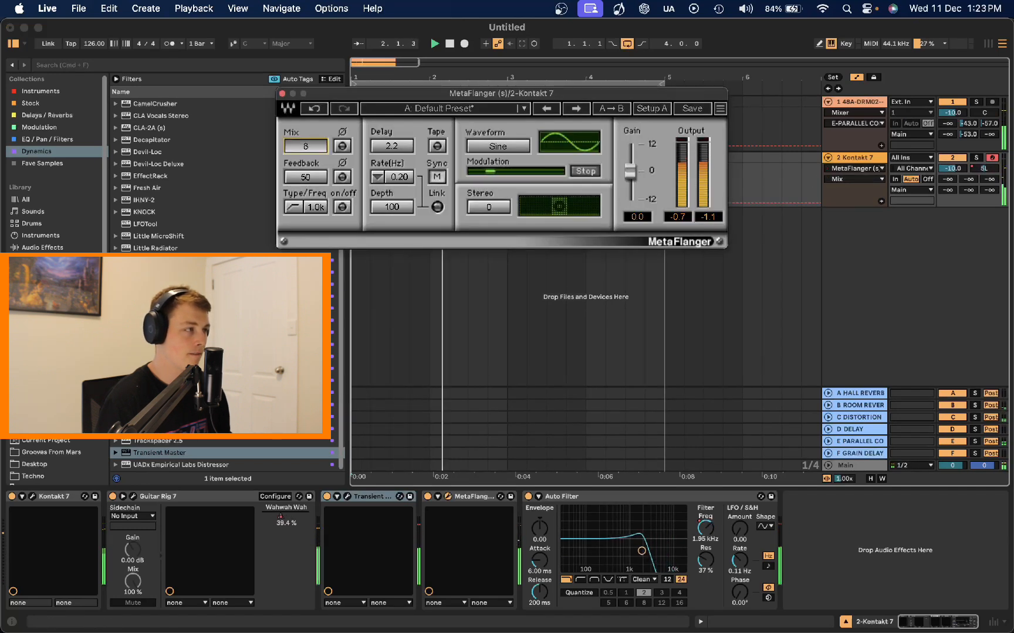
drag(308, 144, 308, 144)
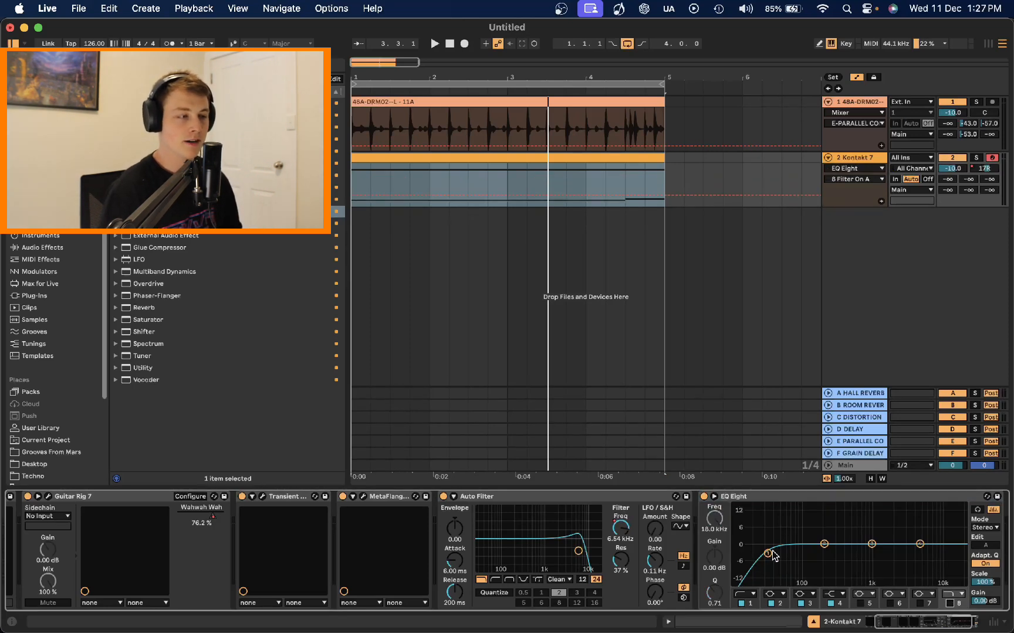
Step: Search the audio effects for wah and insert the Wah Pedal rack between Kontakt and Guitar Rig
key(space)
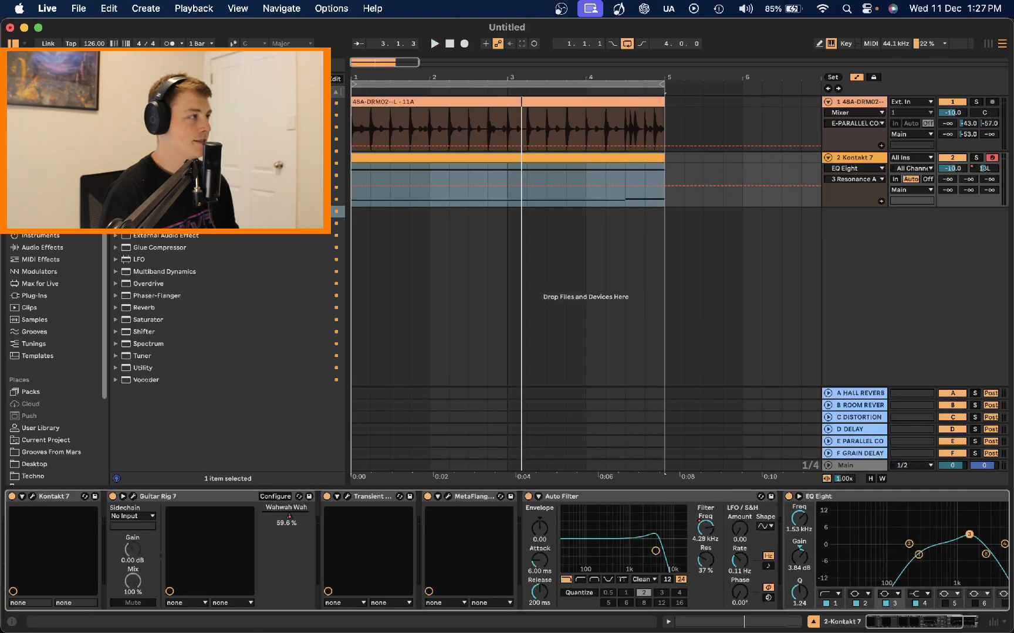
key(super+f)
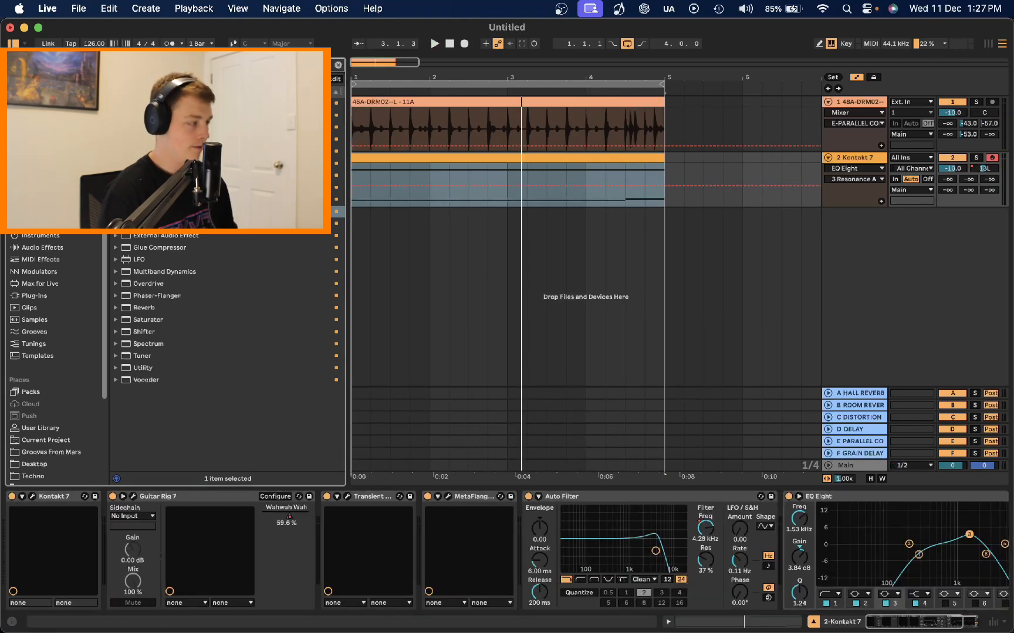
text(wah)
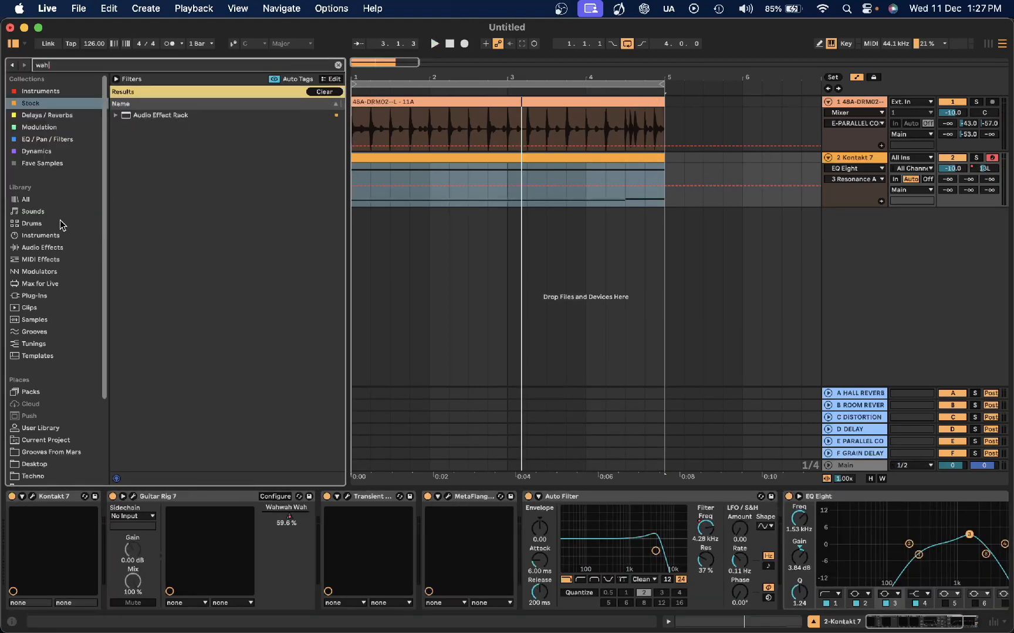
click(40, 235)
click(42, 247)
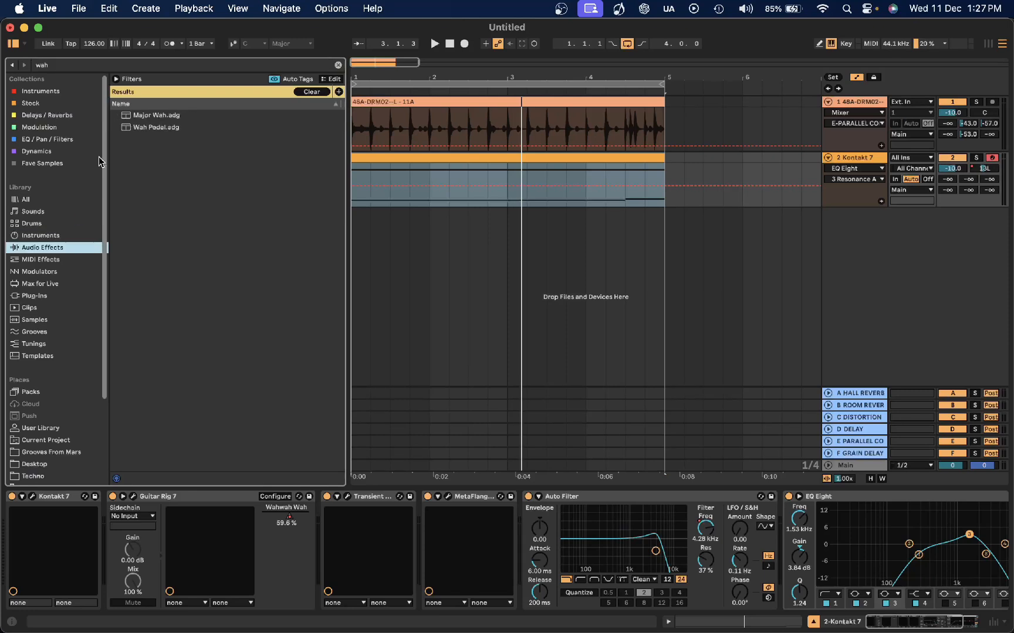
drag(144, 126, 164, 546)
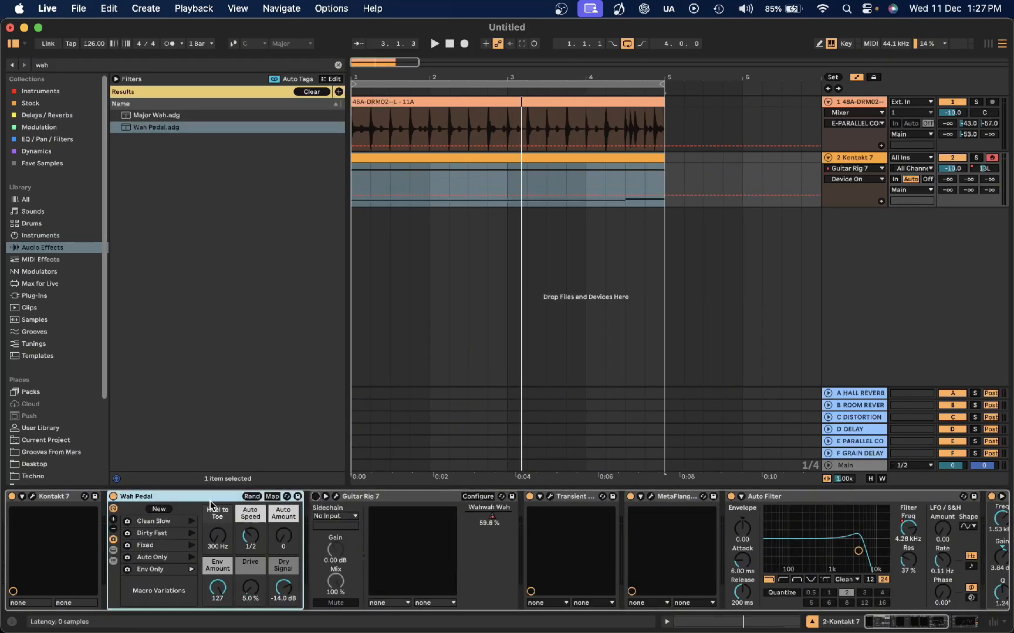
Step: Draw zigzag automation for the Wah Pedal's Heel to Toe over the first two bars while auditioning the loop
key(space)
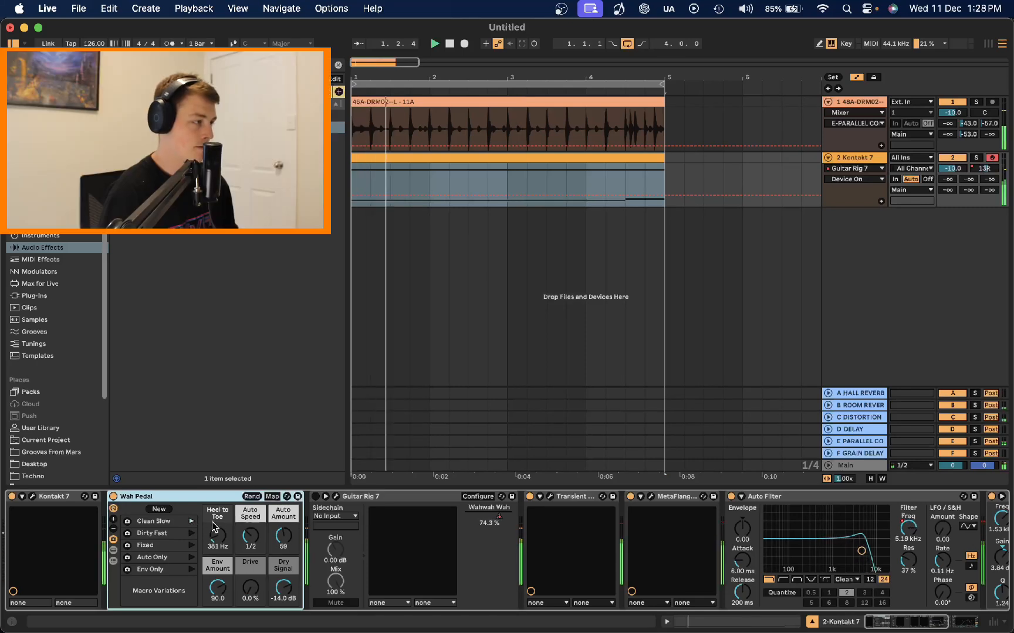
drag(217, 535, 217, 511)
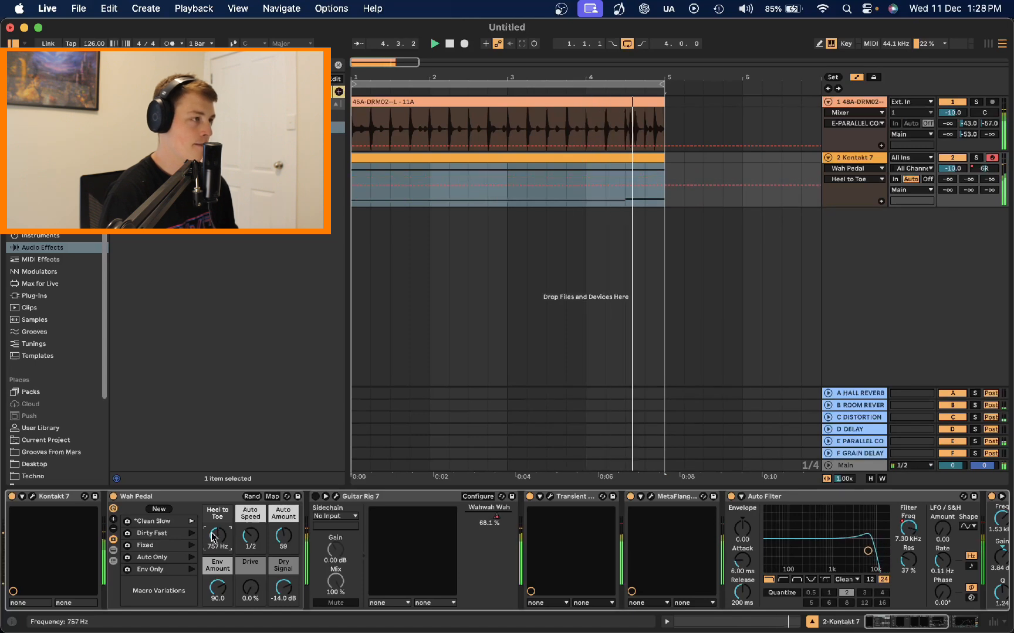
key(space)
drag(353, 185, 507, 187)
key(space)
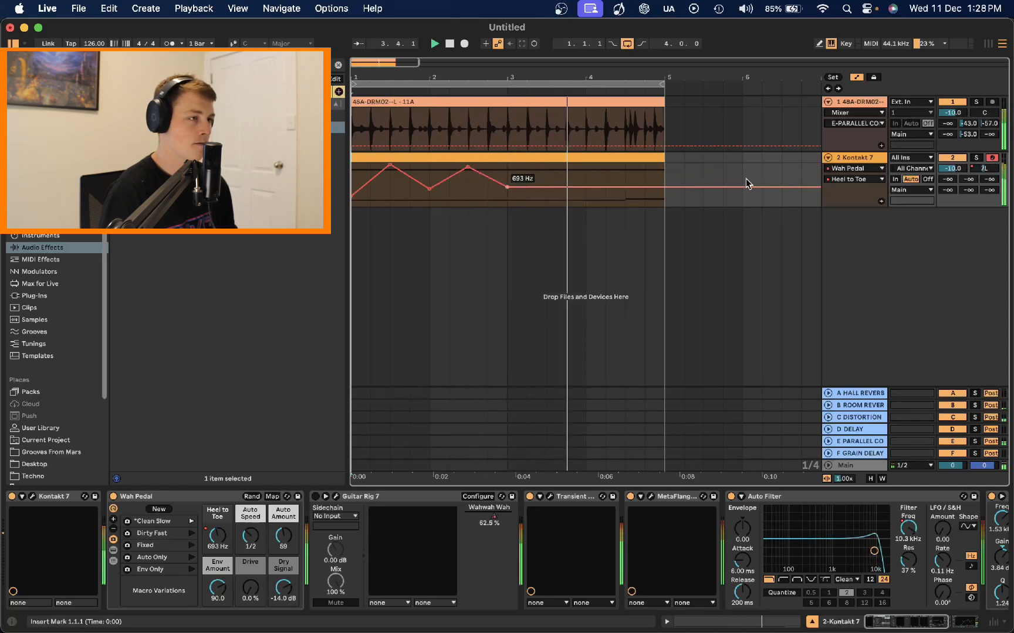
Step: Show the automation in its own lane, select the two-bar zigzag and duplicate it across bars three and four
click(881, 202)
drag(505, 213, 343, 212)
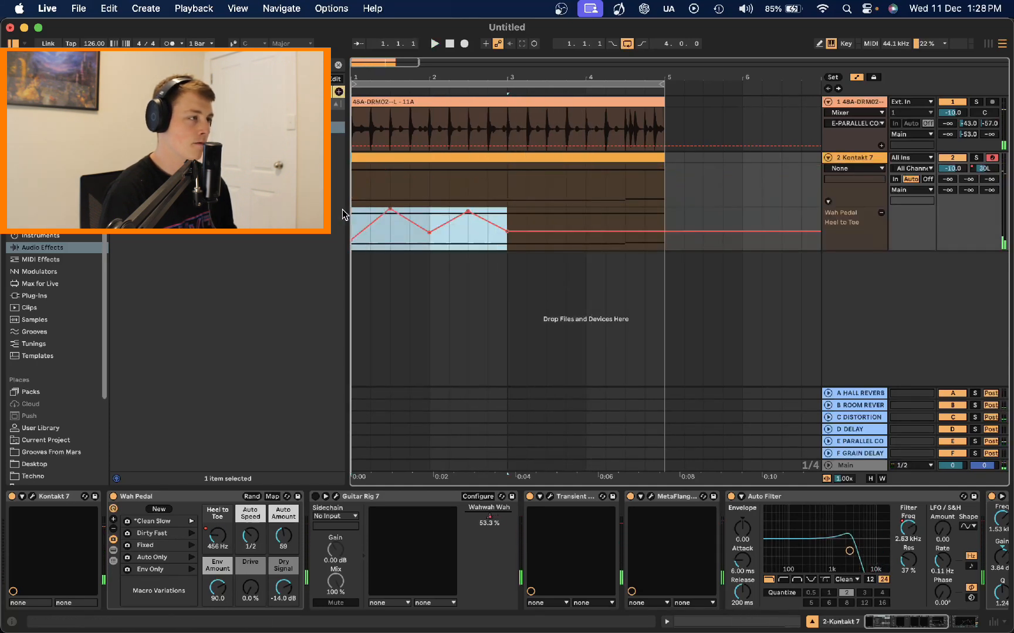
key(super+d)
click(354, 221)
key(space)
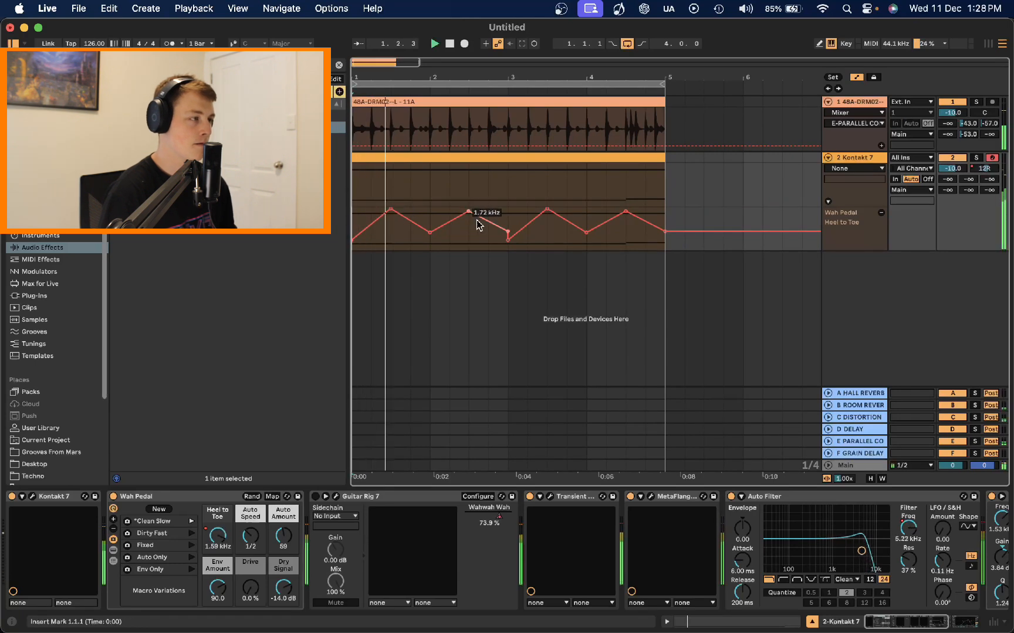
Step: Delete the Wah Pedal rack from the Kontakt track's device chain
click(285, 549)
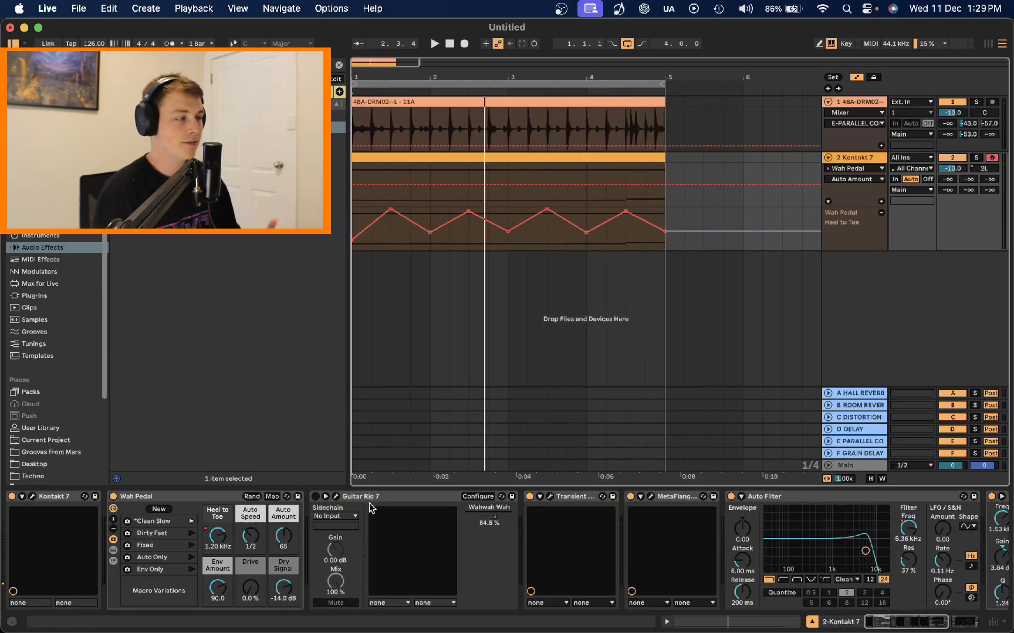
click(154, 498)
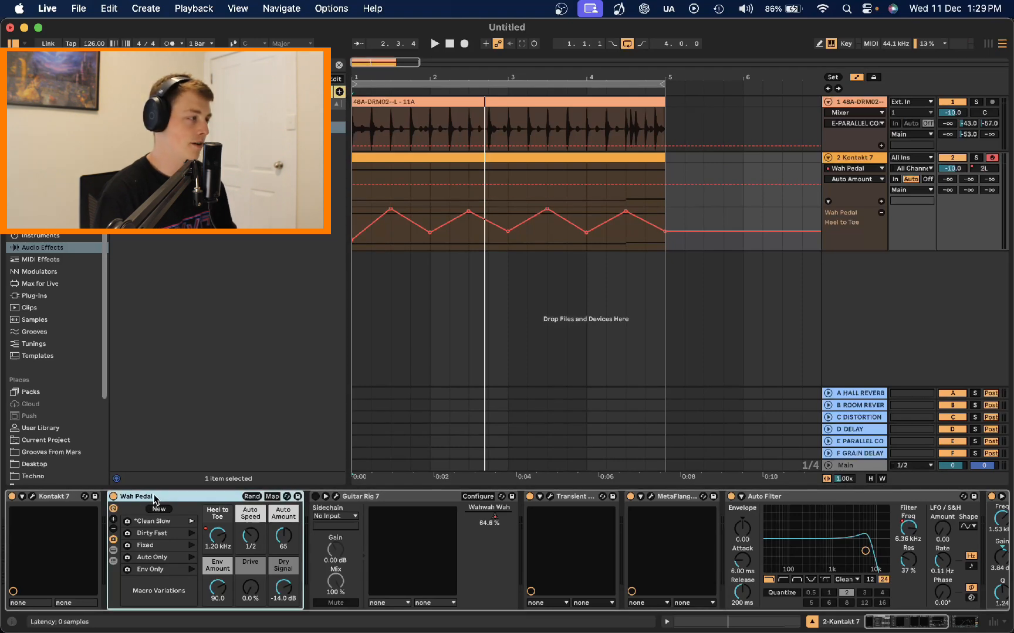
key(Delete)
Step: Insert a new audio track and set its input to the 2-Kontakt 7 track
right_click(861, 164)
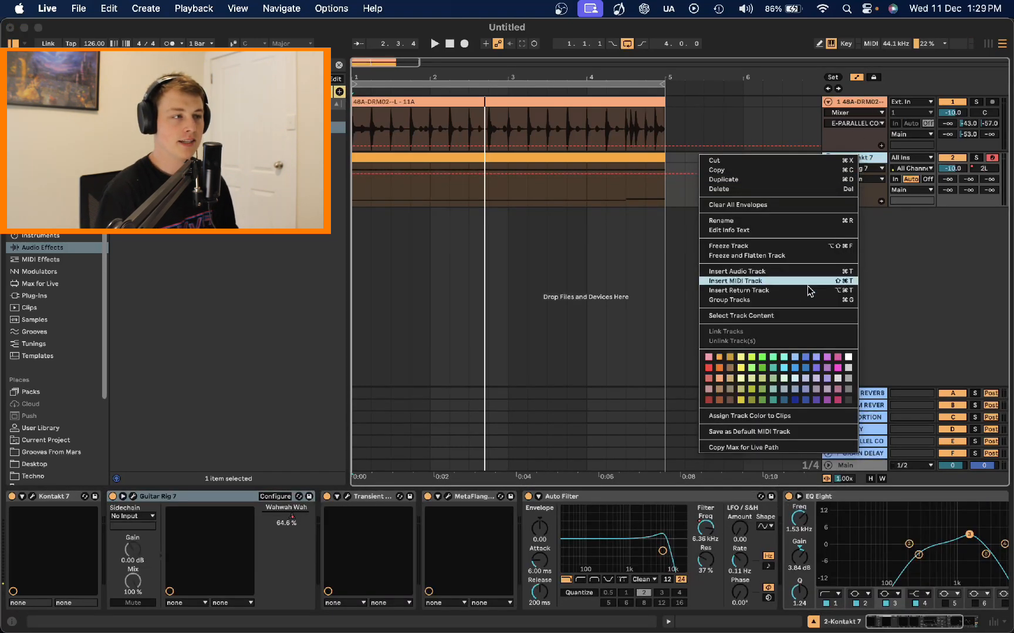
click(802, 273)
click(911, 214)
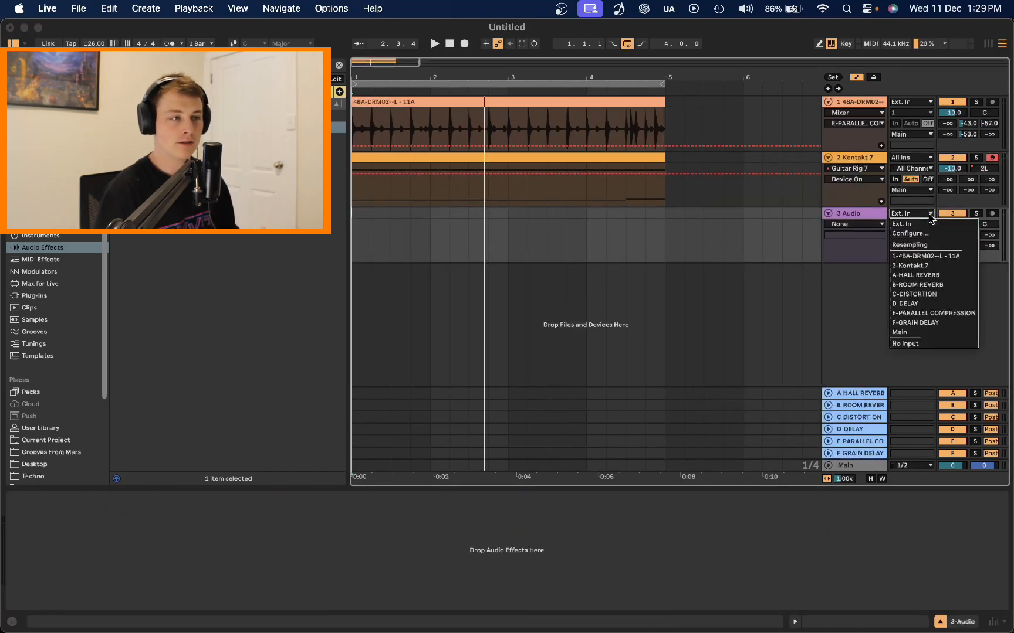
click(919, 262)
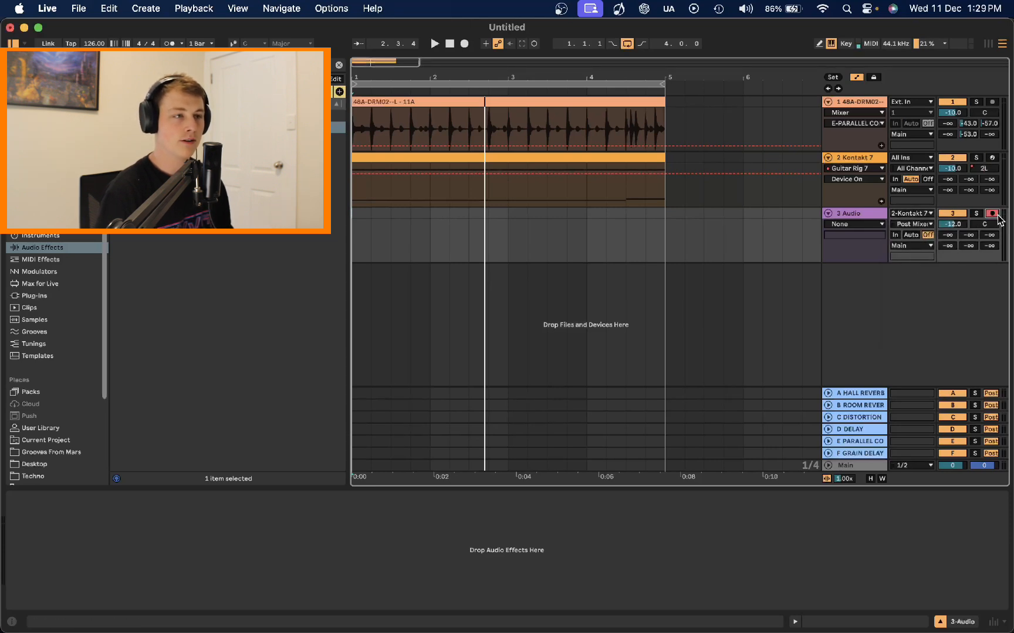
Step: Record the Kontakt guitar onto the new audio track over the four-bar loop
click(448, 44)
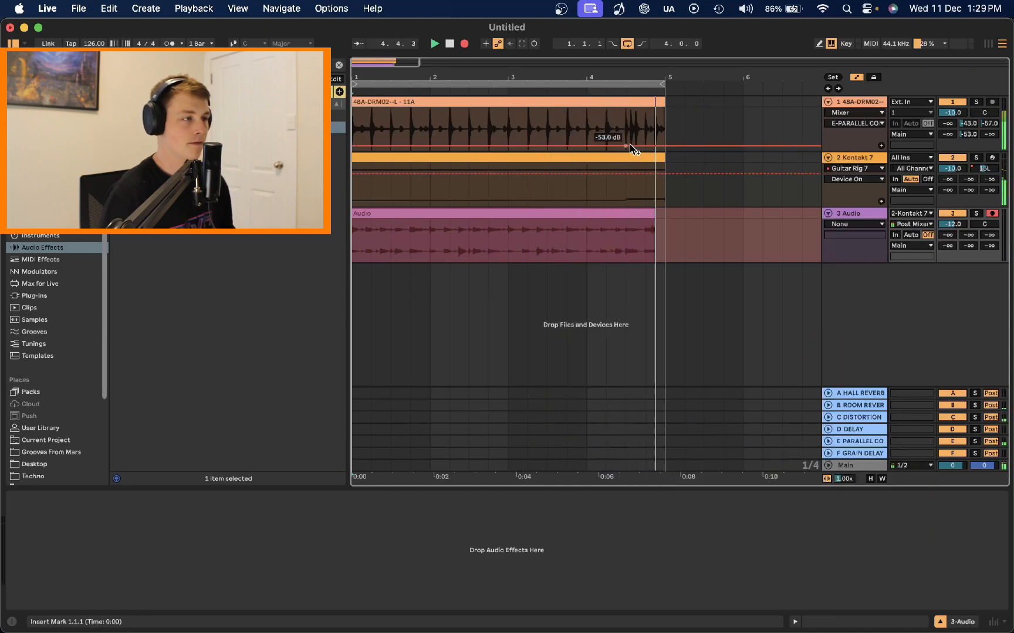
key(space)
Step: Open the recorded clip and set its Beats warp transient loop mode to play forward without looping
click(509, 215)
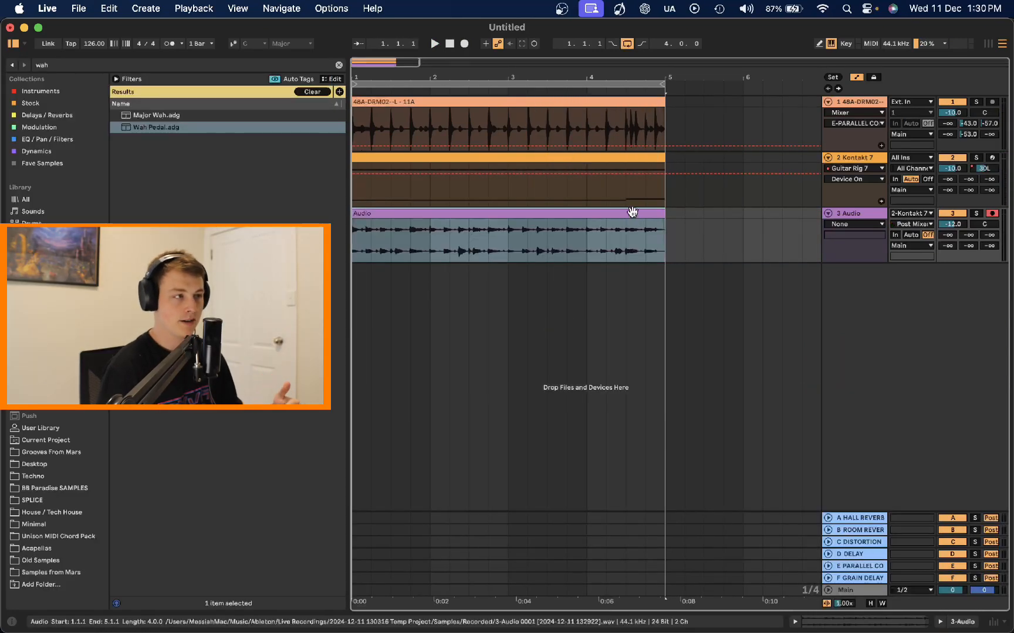
double_click(632, 213)
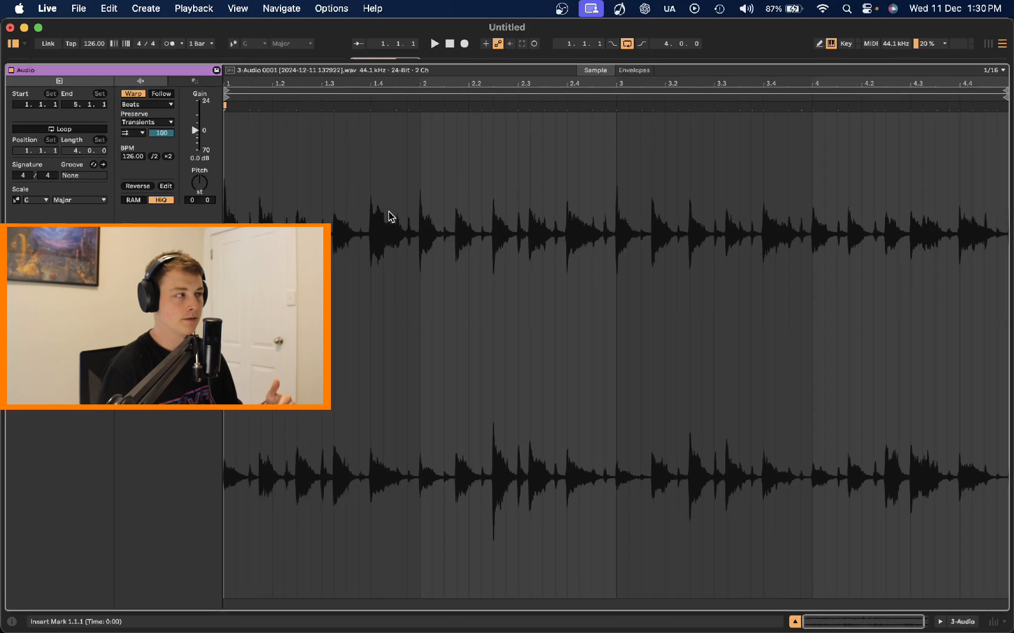
click(152, 105)
click(151, 107)
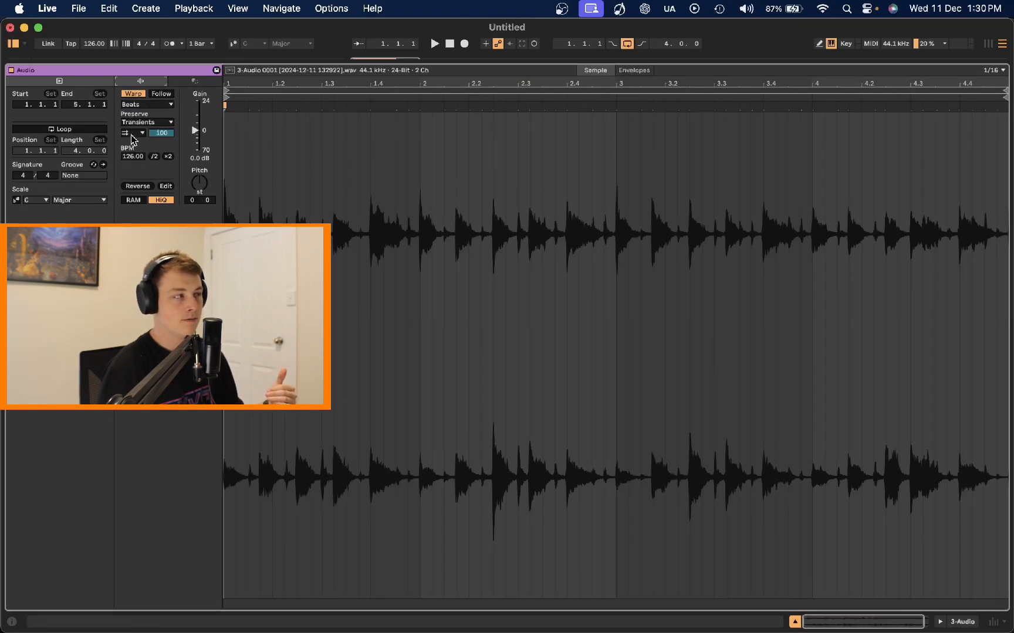
click(139, 134)
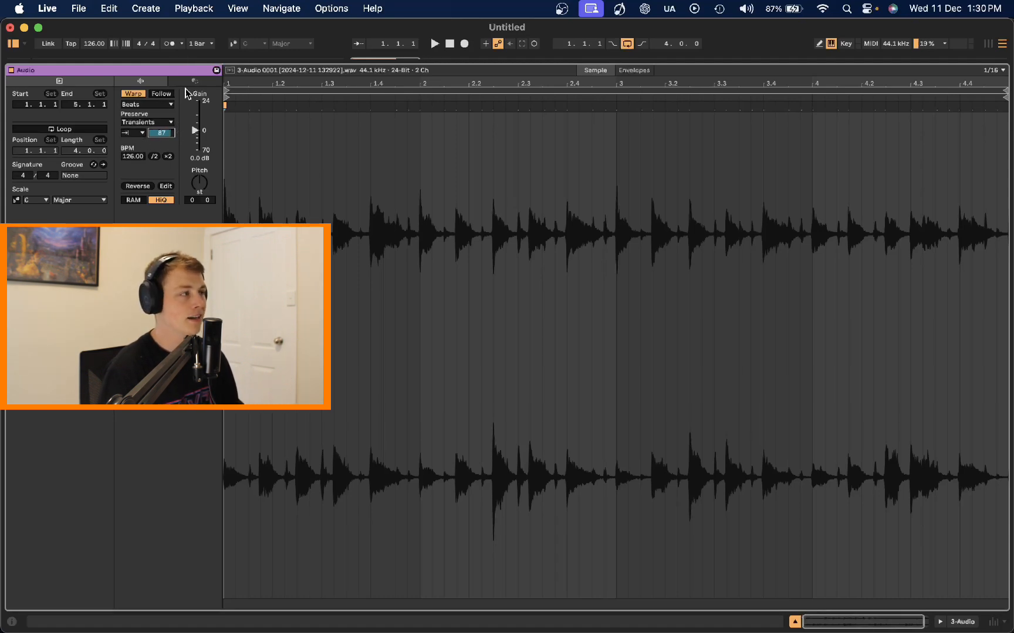
Step: Tune the clip's transient envelope amount while auditioning the recorded guitar
key(space)
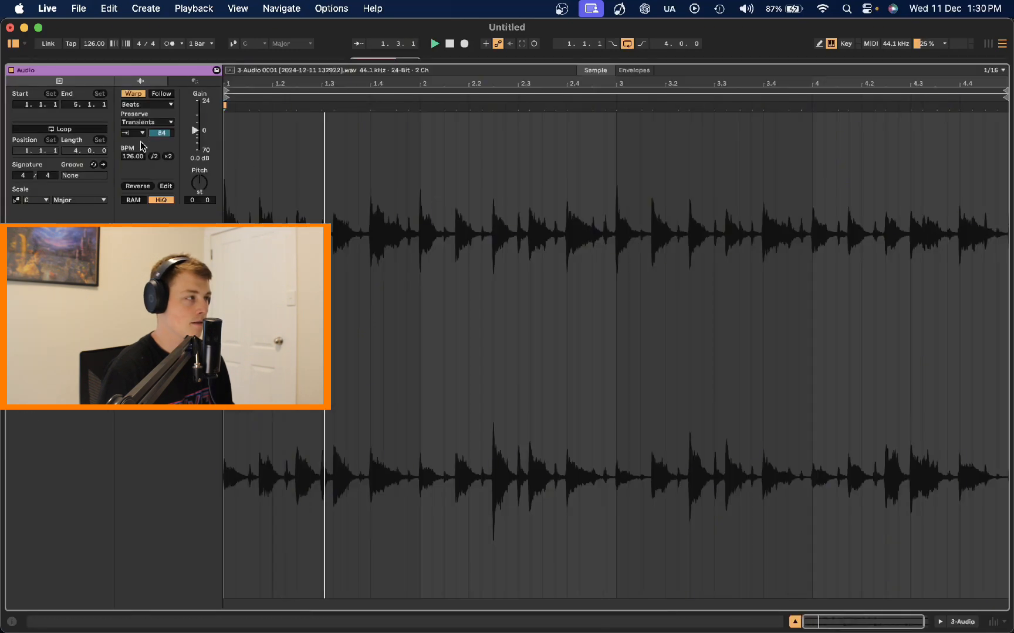
mouse_move(171, 133)
mouse_down()
mouse_move(170, 145)
mouse_move(164, 140)
mouse_up()
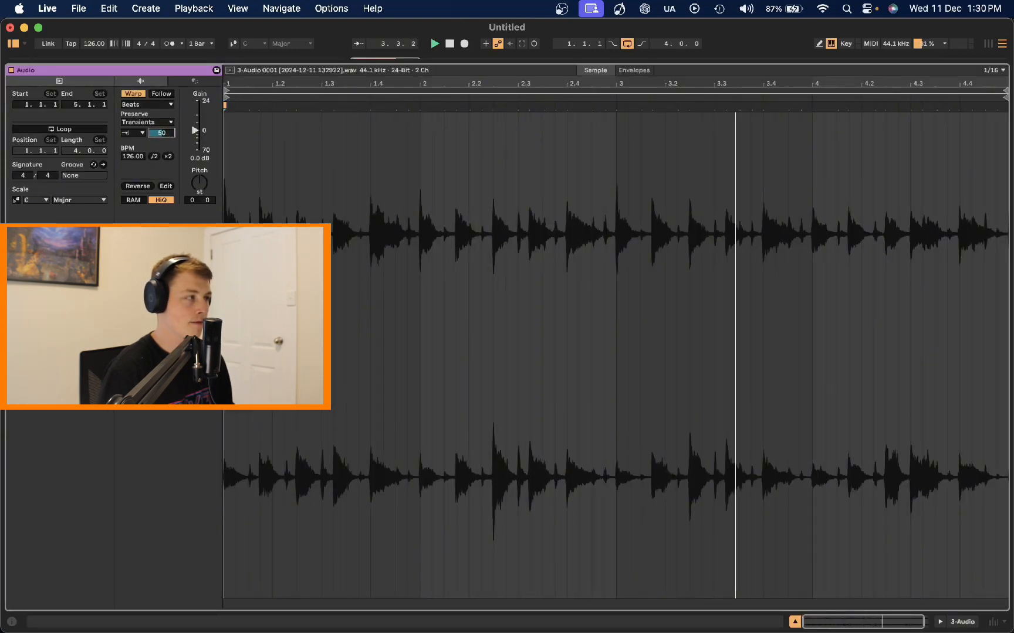
key(space)
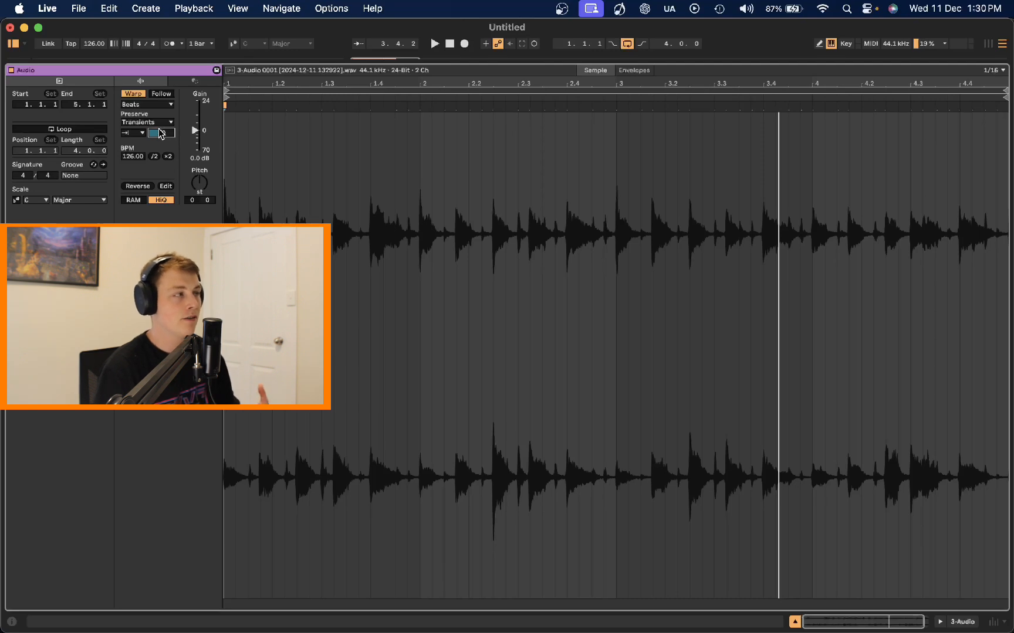
key(space)
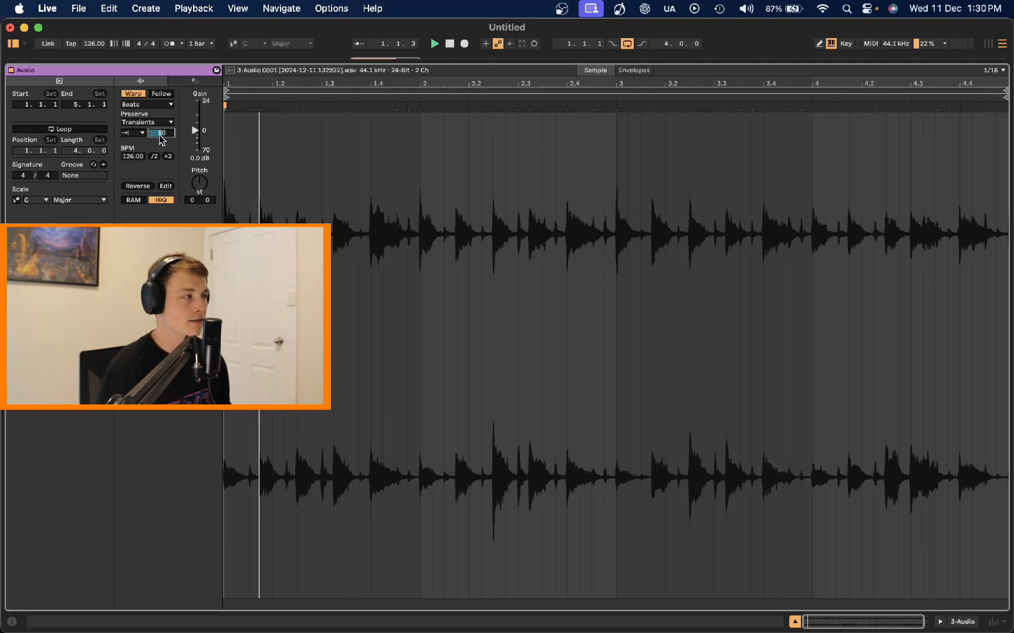
mouse_move(164, 135)
mouse_down()
mouse_move(164, 115)
mouse_move(164, 124)
mouse_up()
key(space)
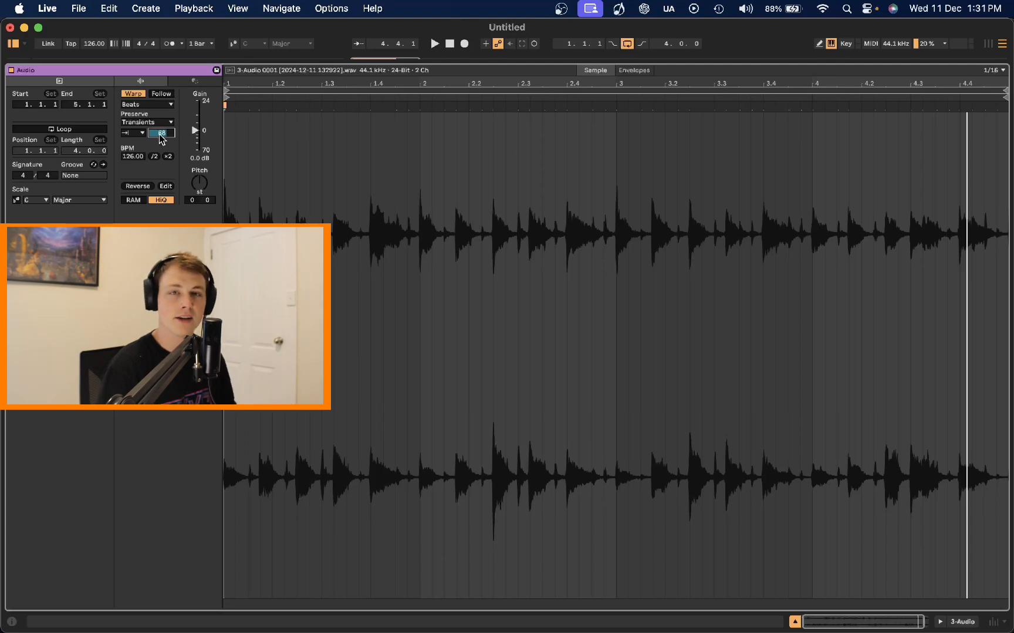
key(space)
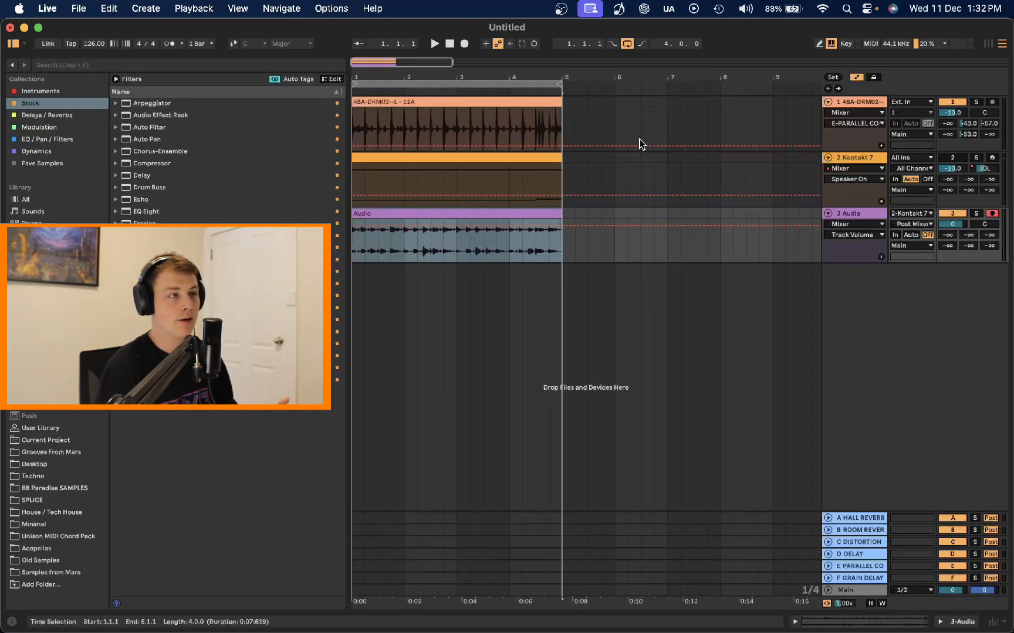
Step: Browse Old Samples into the Disco Fever C-LICK+SAMPL folder and add the 48C-BSE02--R - 7A loop on a new track
click(58, 565)
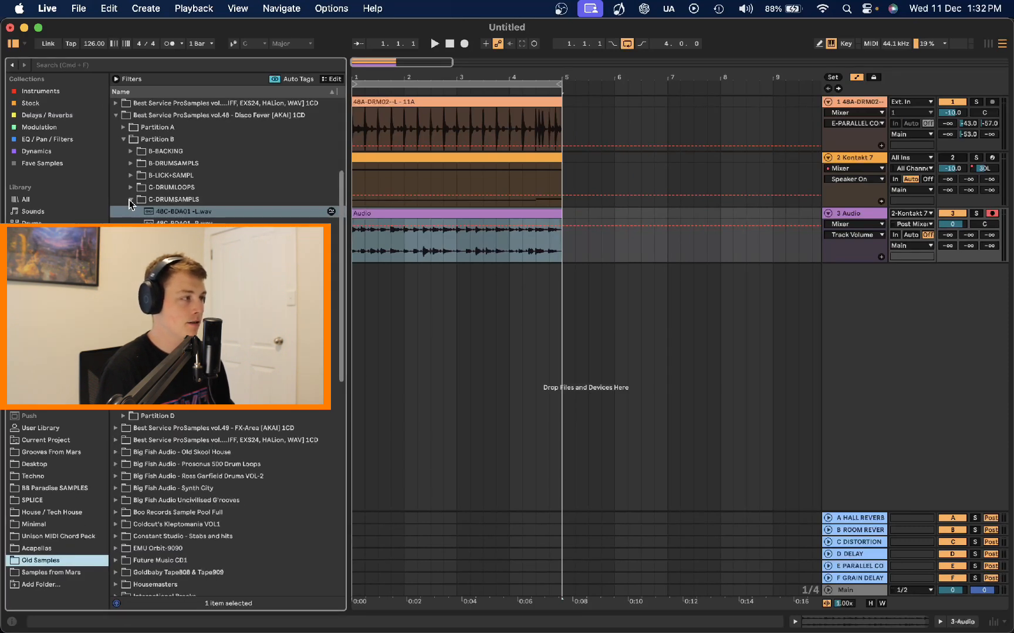
click(129, 199)
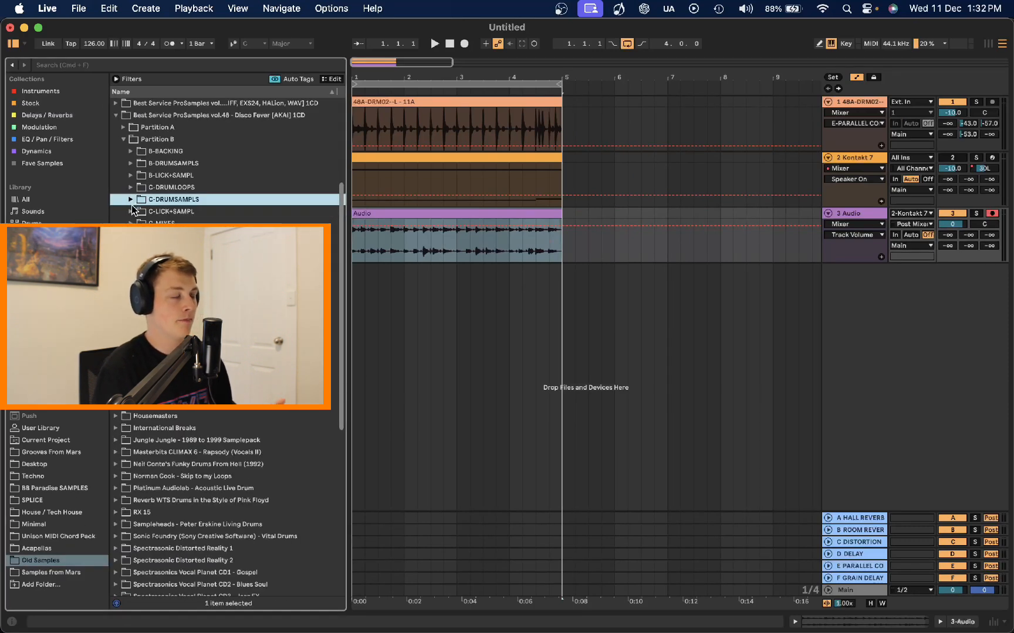
click(130, 211)
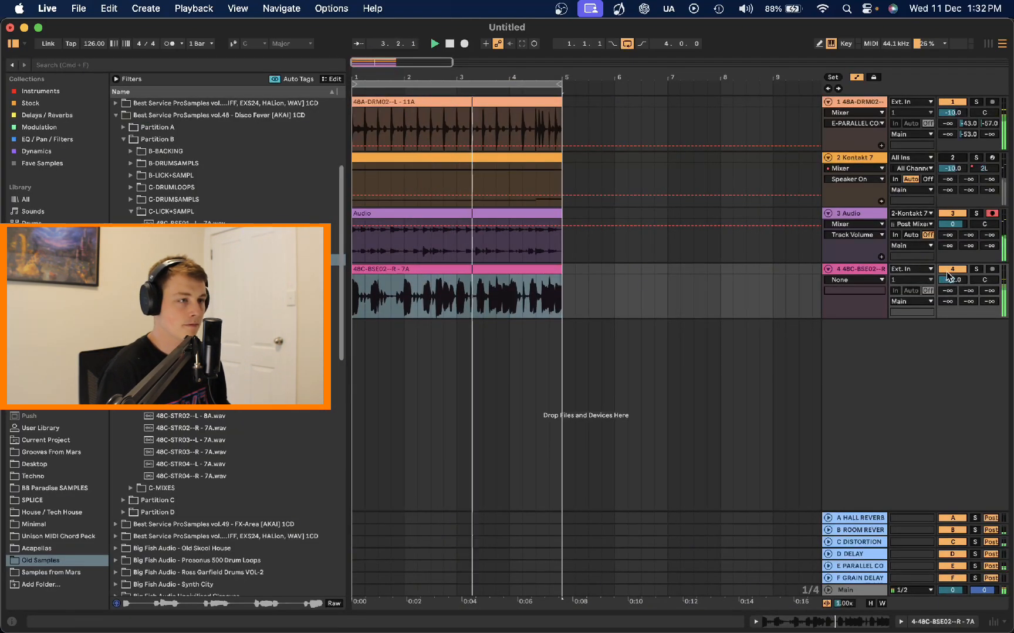
Step: Raise the recorded audio track's volume to 1.6 dB
drag(951, 224, 952, 219)
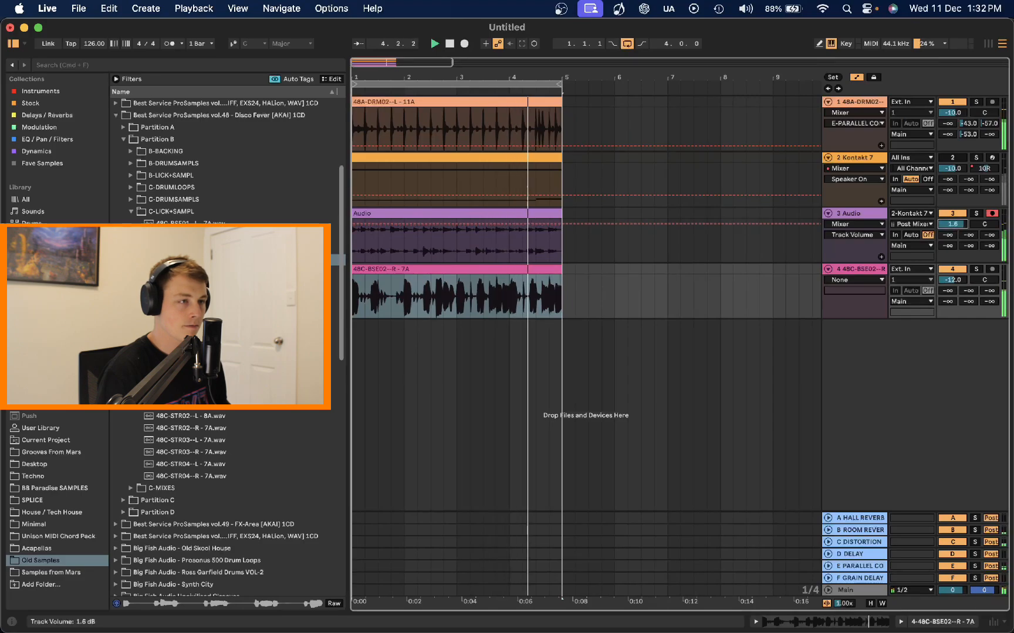